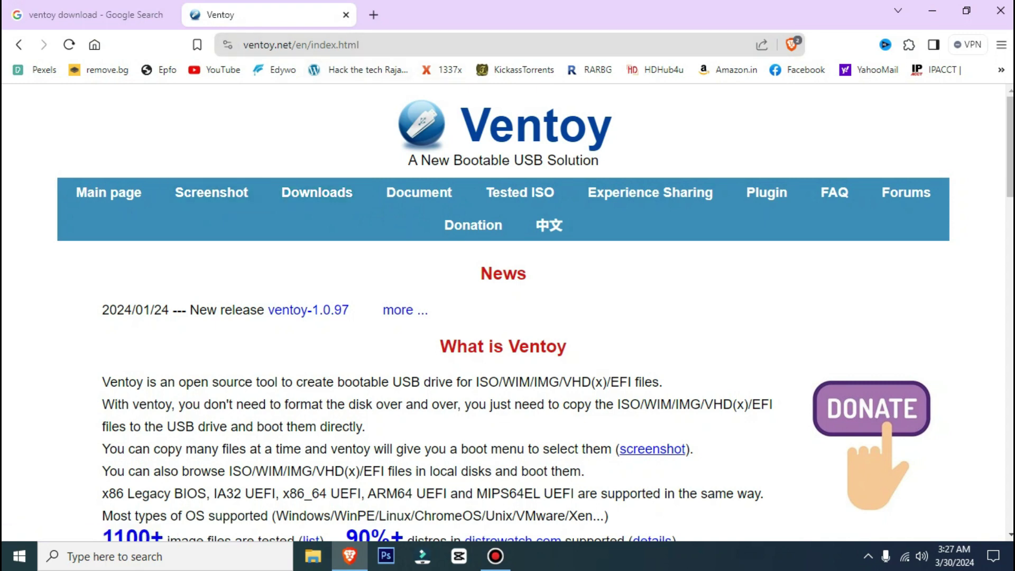
Check the Google results for "ventoy download" and look over the Ventoy website's home page
left_click(122, 15)
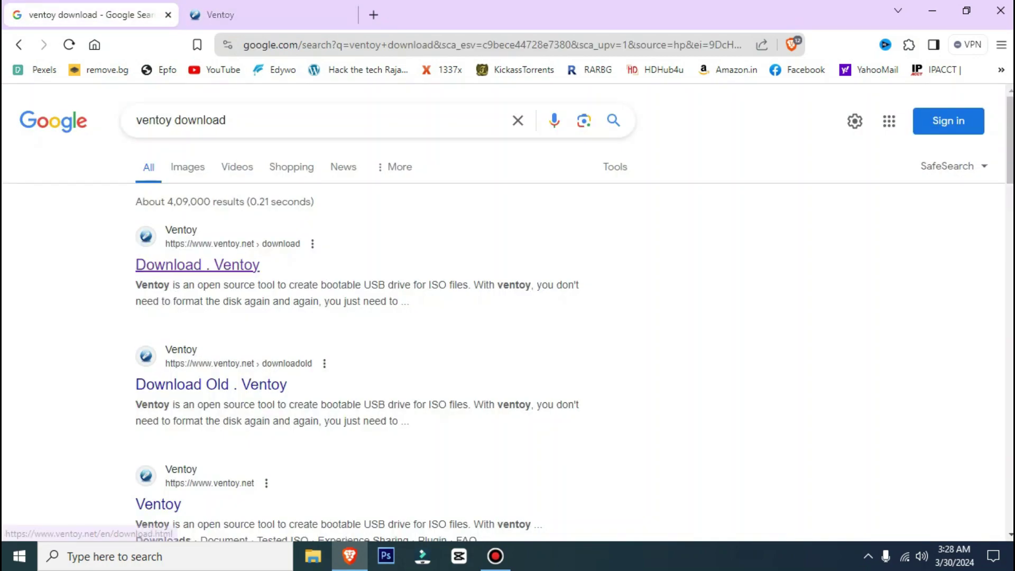
left_click(269, 14)
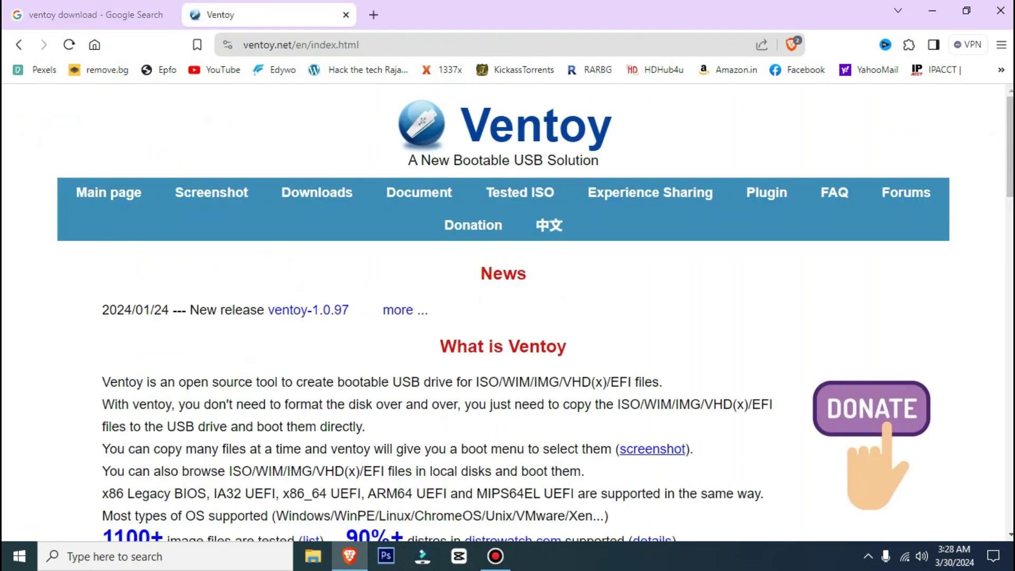
scroll(503, 312, "down", 5)
scroll(503, 311, "up", 5)
scroll(502, 311, "down", 1)
scroll(520, 191, "up", 1)
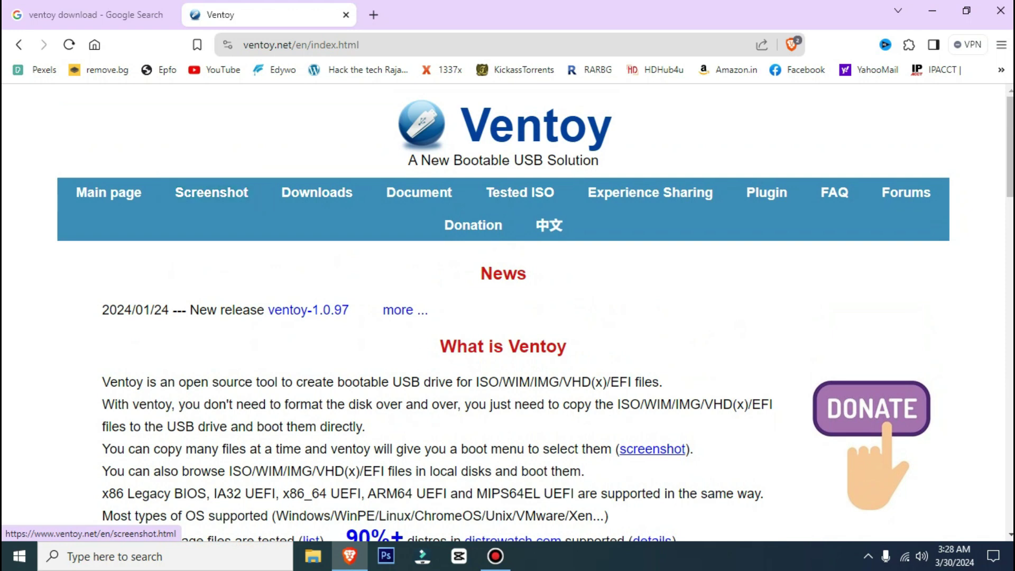
Inspect the properties of USB Drive (E:) in This PC, then close them and the file window
left_click(932, 11)
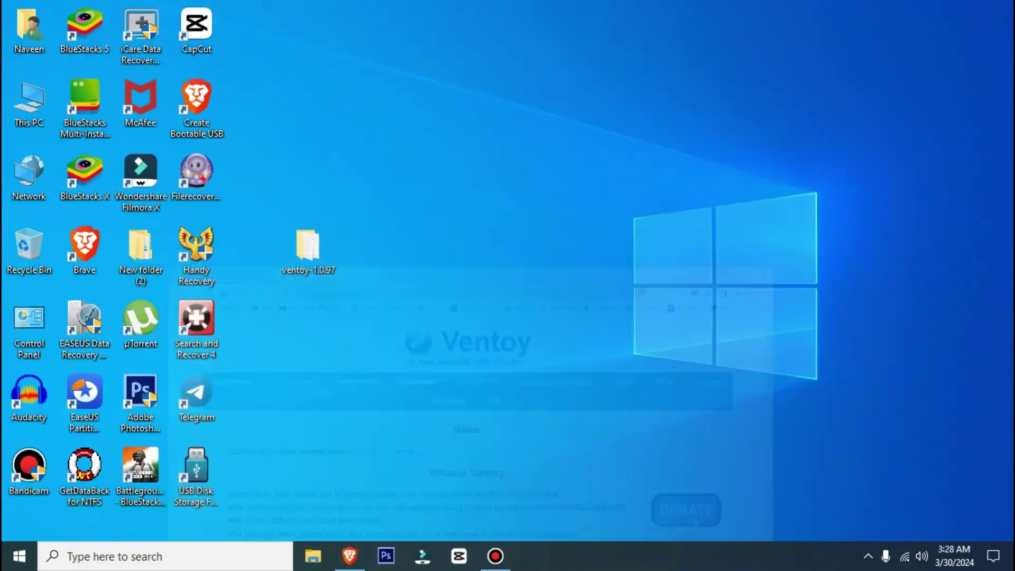
double_click(29, 103)
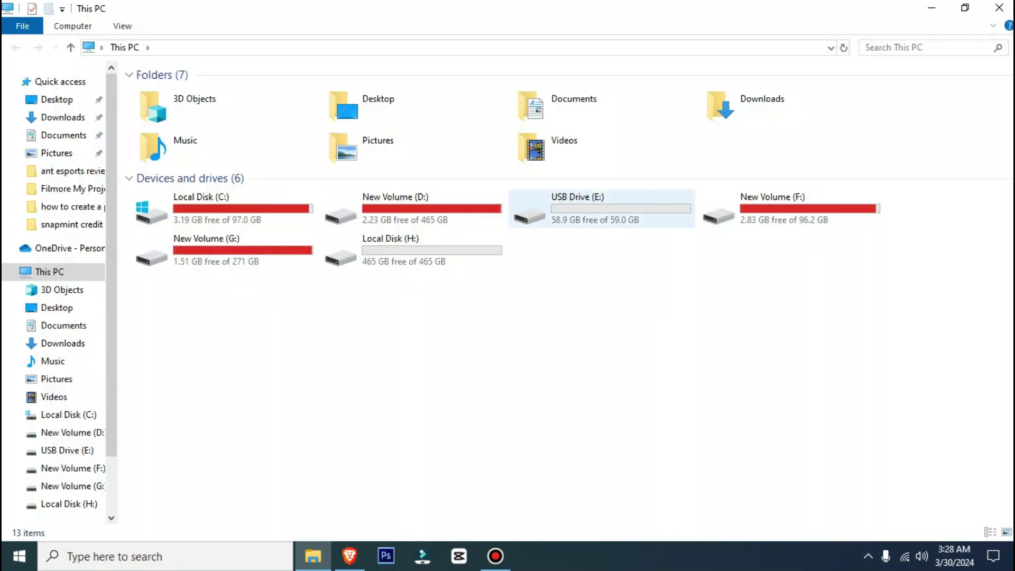
right_click(612, 212)
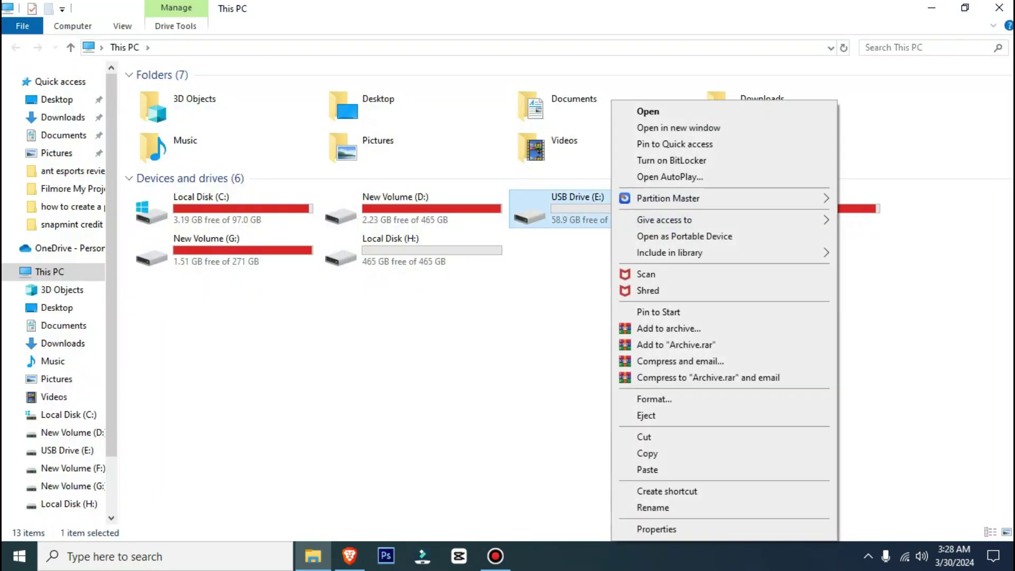
left_click(656, 529)
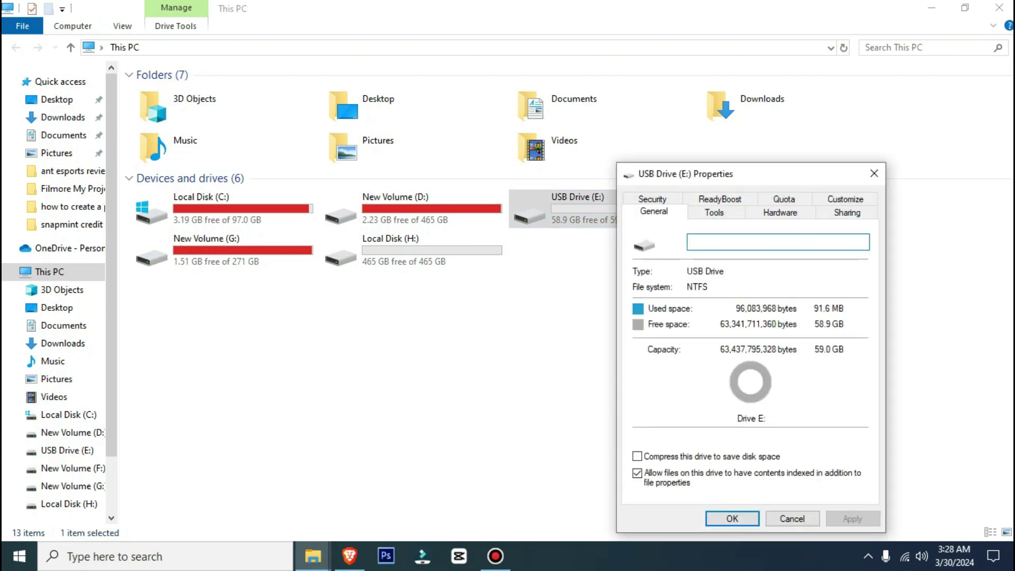
left_click_drag(775, 174, 602, 154)
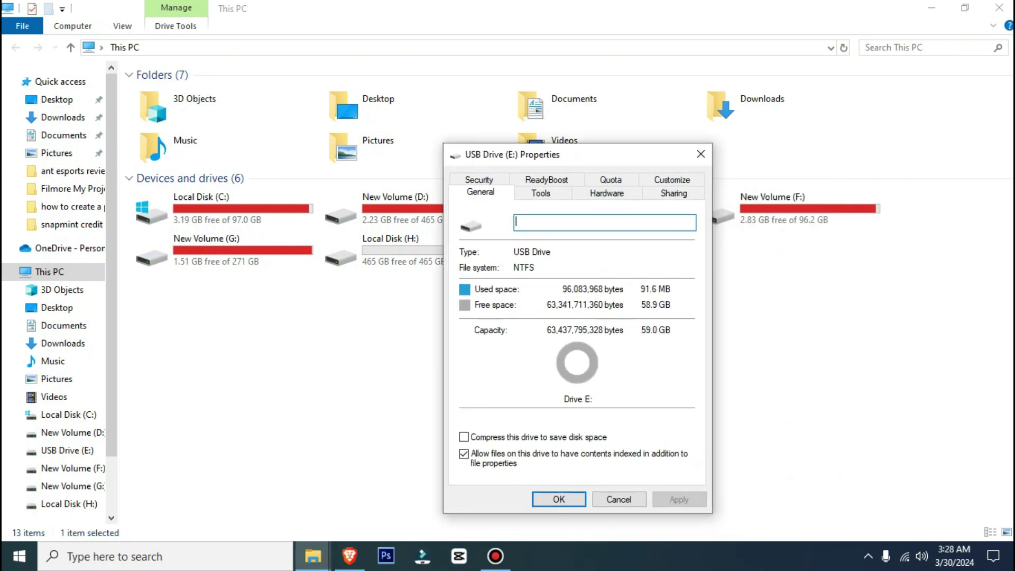
left_click(701, 153)
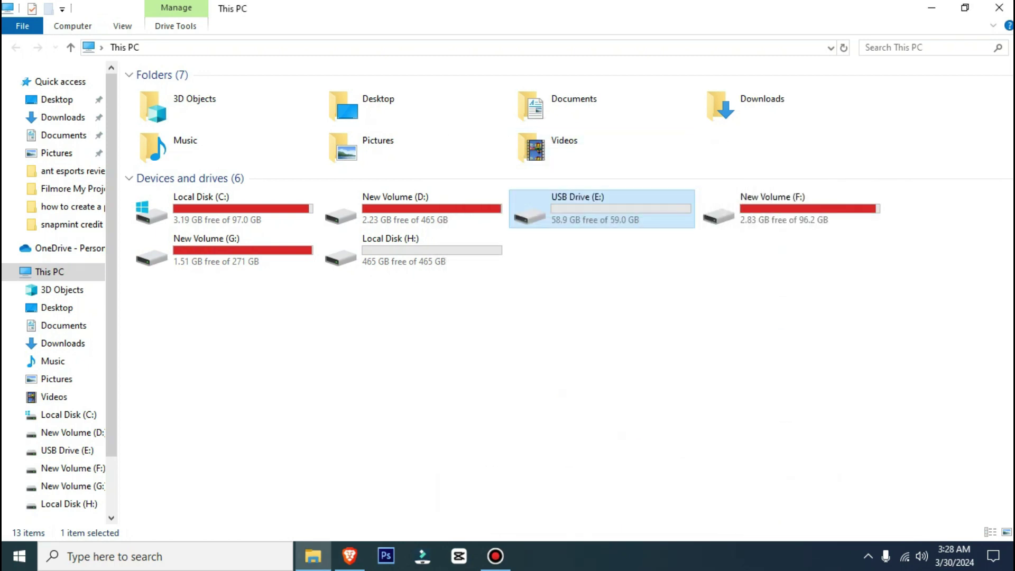
left_click(999, 7)
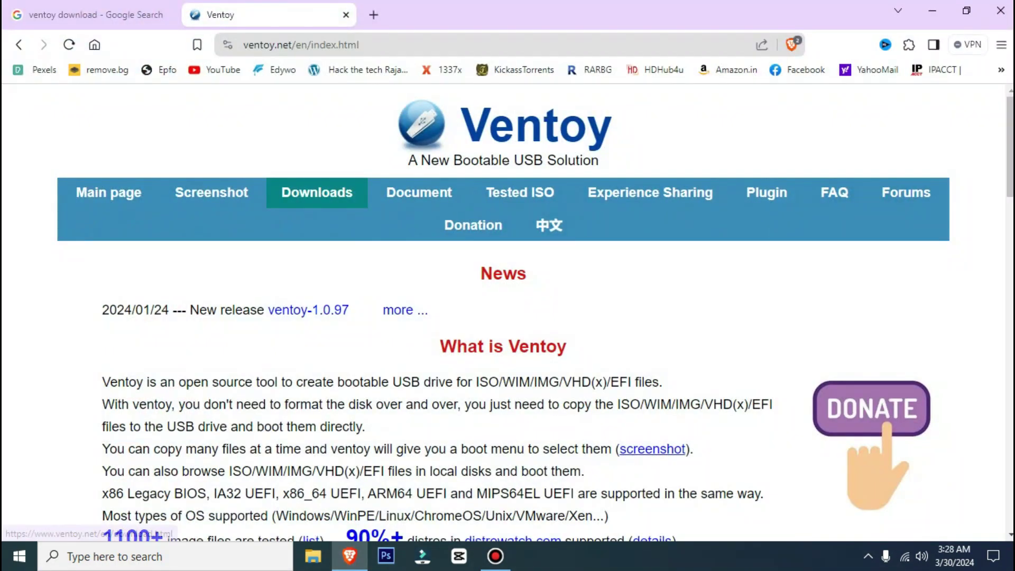
View the release files on Ventoy's download page and open the ventoy-1.0.97 folder from the desktop
scroll(503, 312, "down", 1)
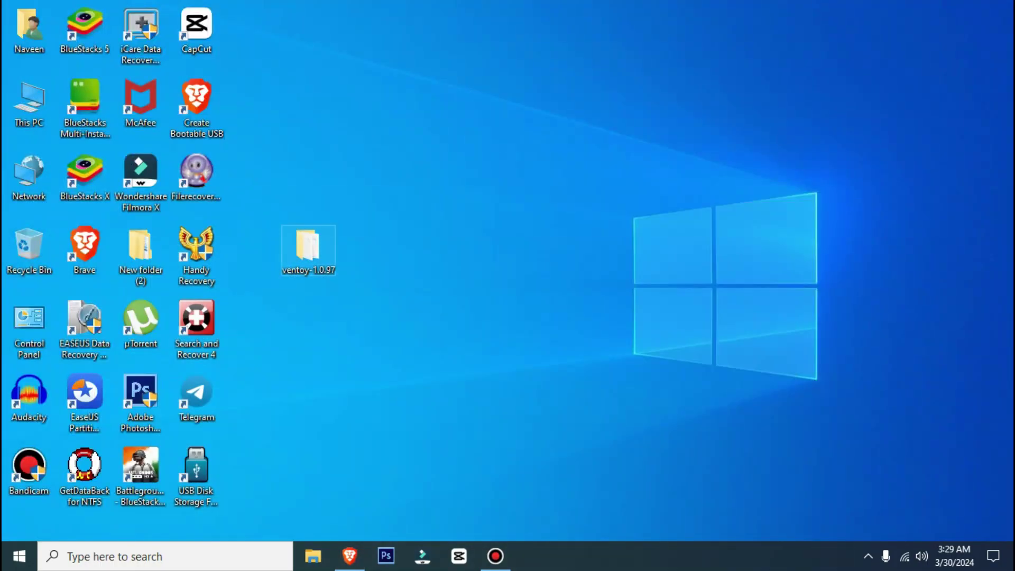
double_click(308, 249)
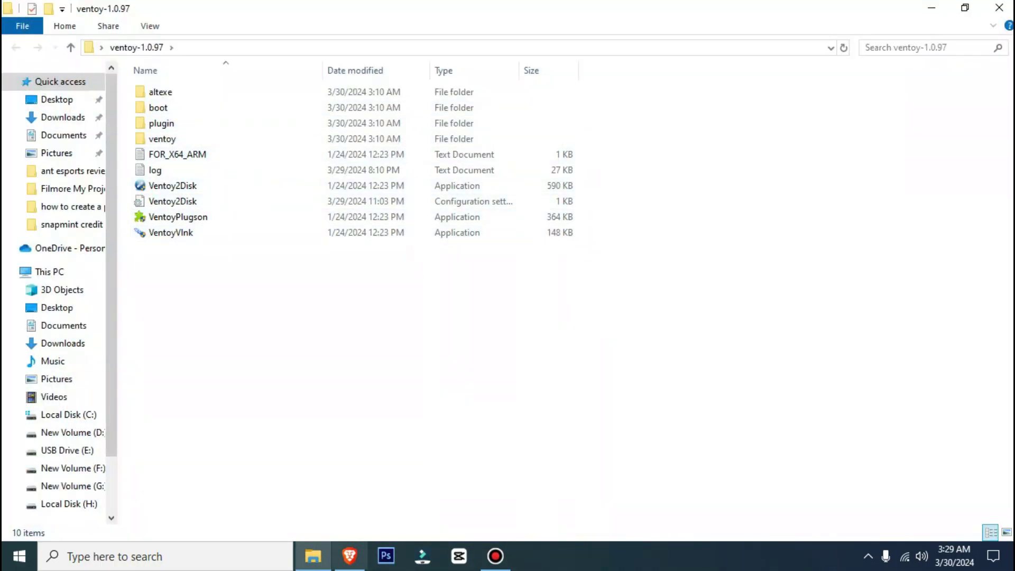
Open the Tested ISO page of the Ventoy website and examine the tested Windows versions
left_click(349, 555)
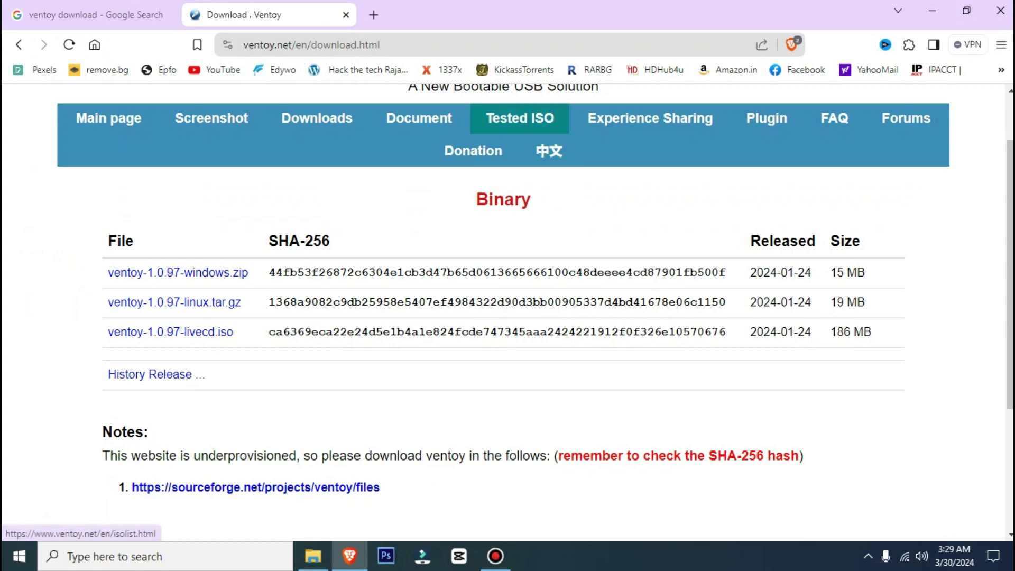
left_click(520, 117)
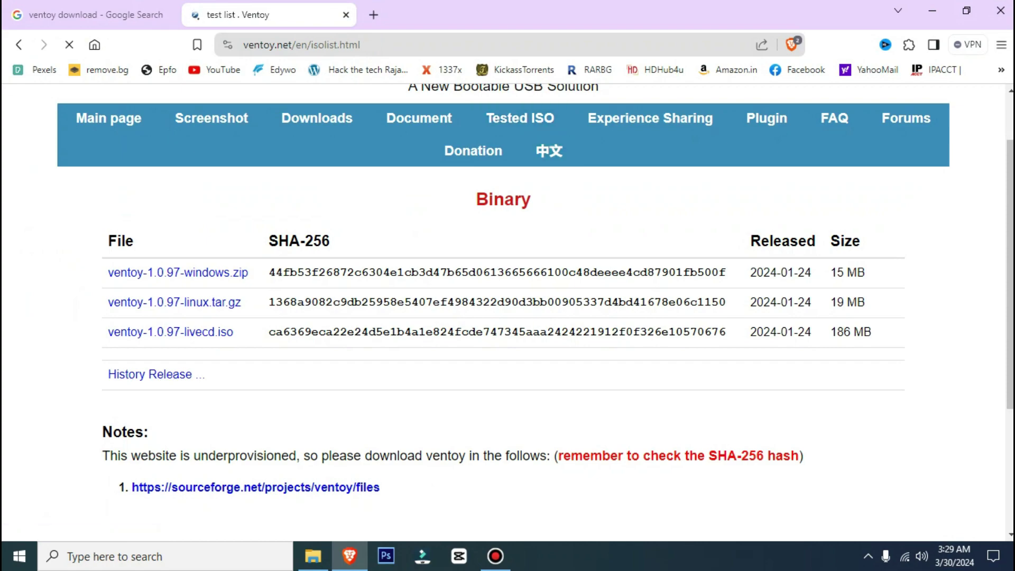
scroll(504, 312, "down", 4)
scroll(503, 312, "down", 3)
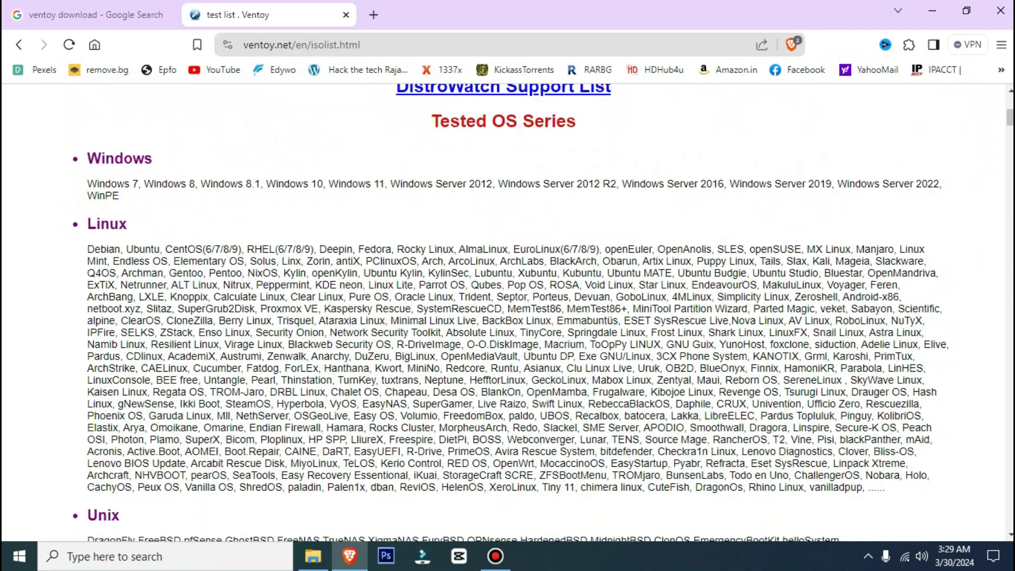
left_click_drag(87, 183, 942, 184)
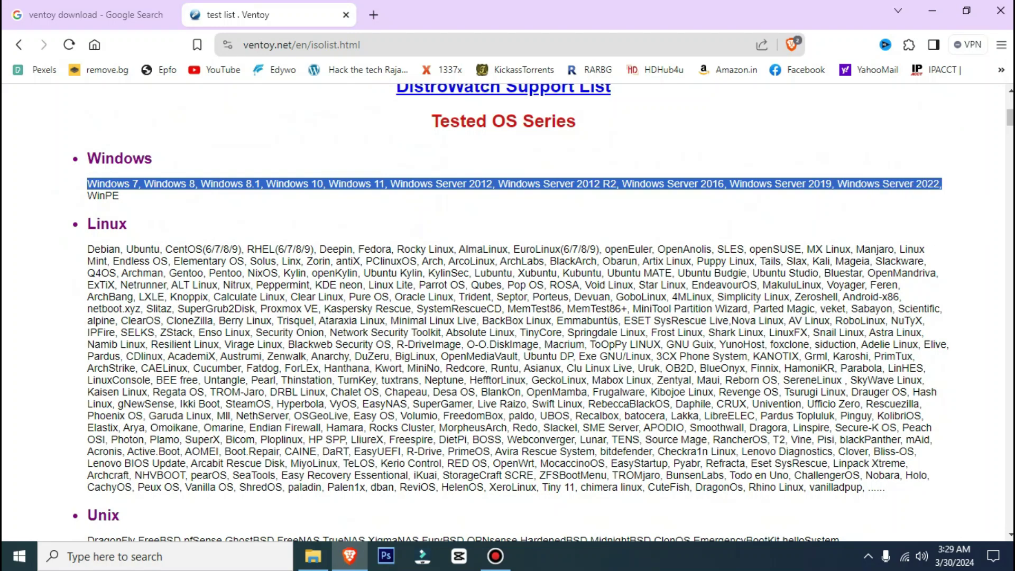
left_click(942, 184)
Examine the tested Linux and Unix systems on the page, including the Debian and RHEL entries
left_click_drag(87, 249, 121, 515)
scroll(518, 312, "down", 4)
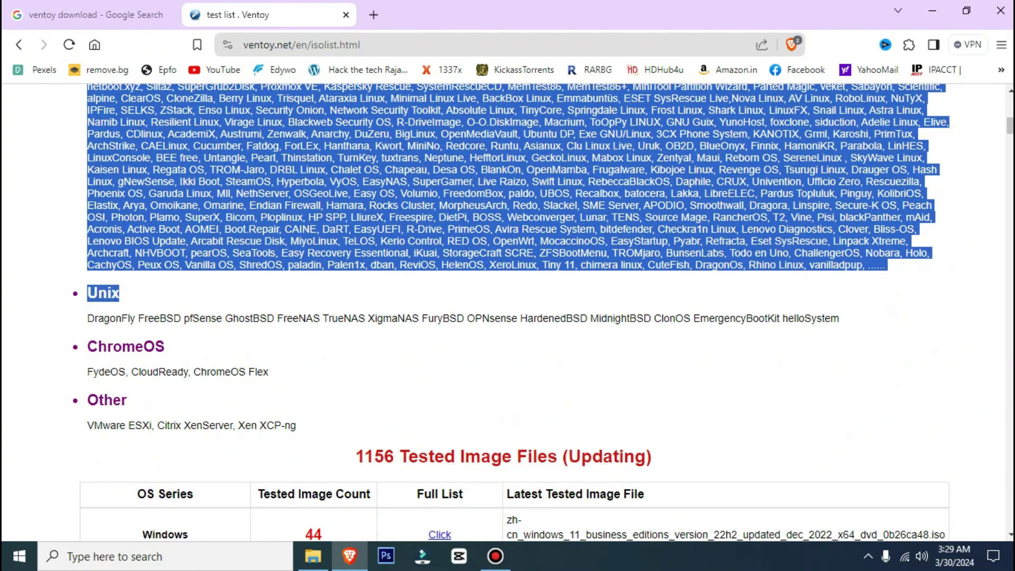
scroll(518, 312, "up", 1)
left_click(518, 312)
scroll(518, 312, "up", 3)
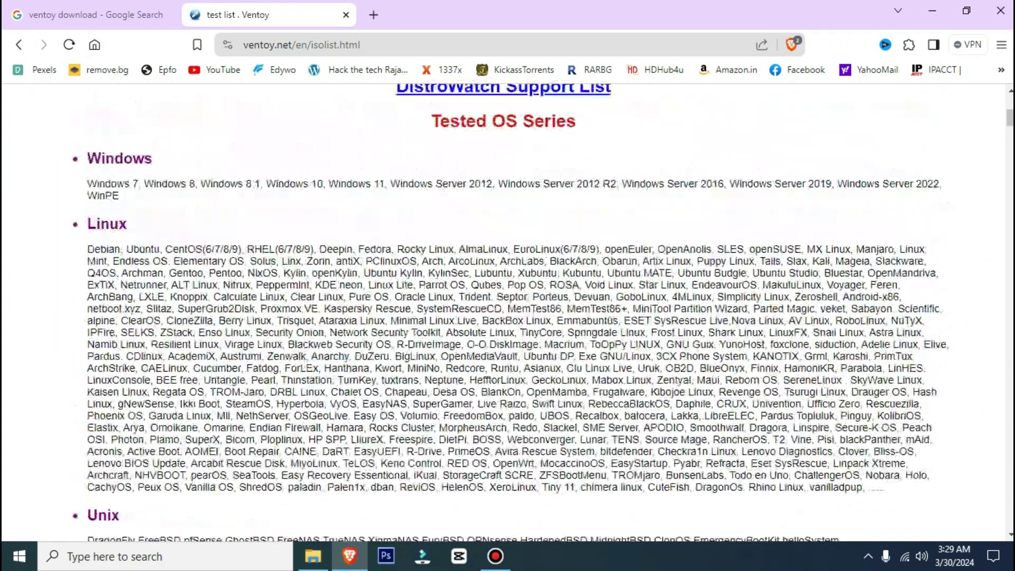
left_click_drag(87, 249, 121, 249)
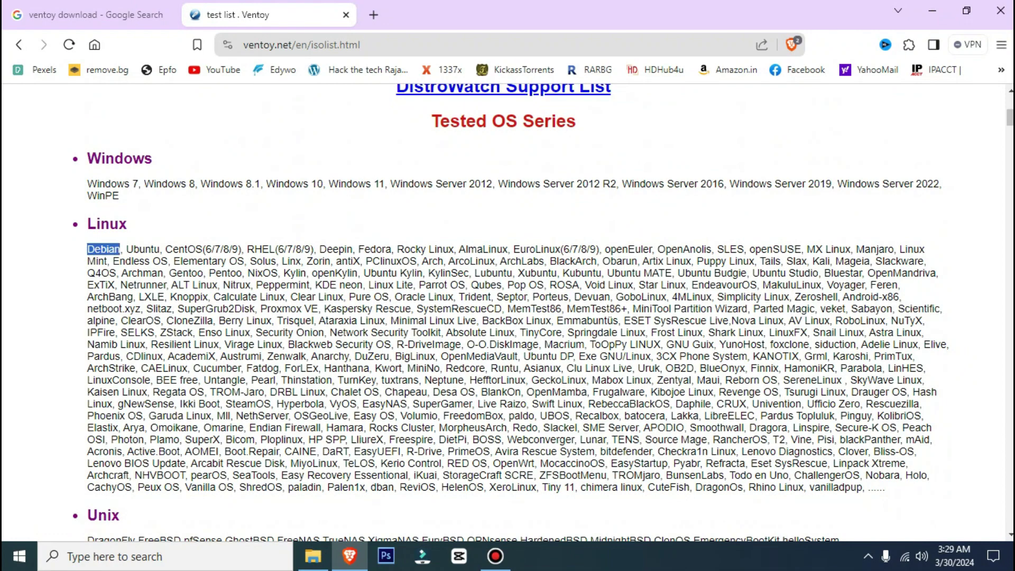
left_click_drag(248, 249, 274, 249)
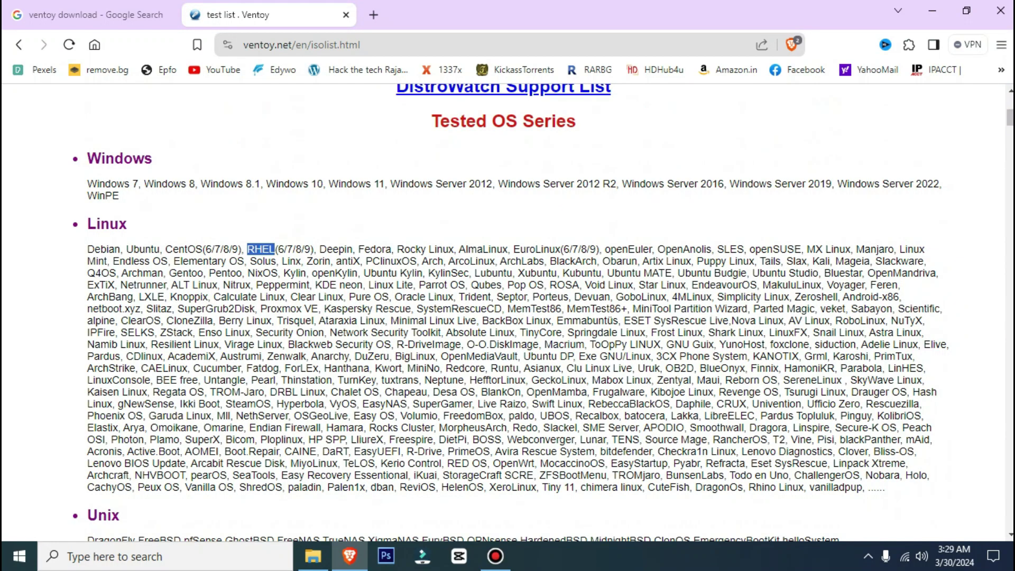
scroll(507, 312, "up", 5)
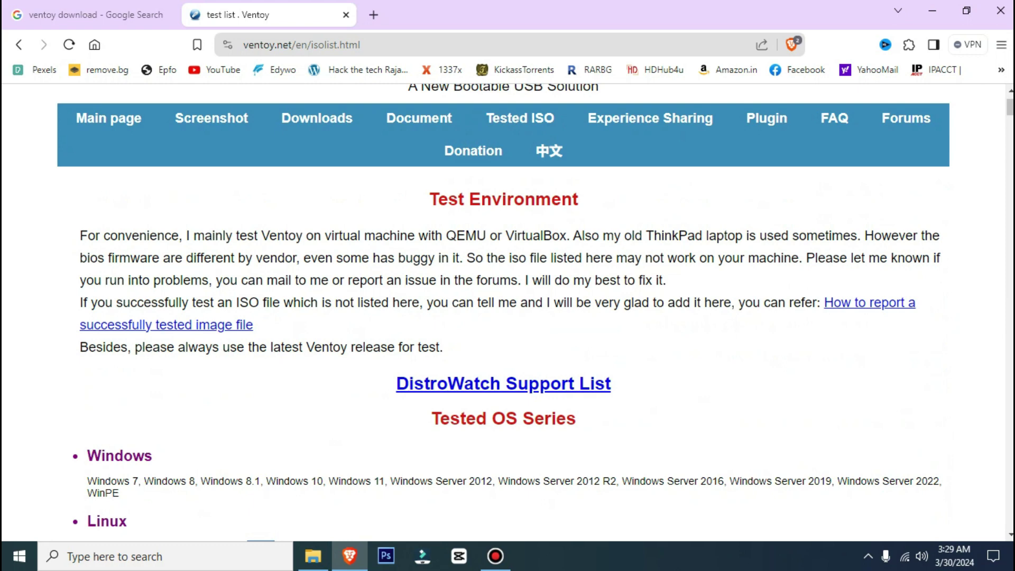
Launch the Ventoy2Disk application from the ventoy-1.0.97 folder and choose E: [64GB] Generic Flash Disk as the device
left_click(932, 11)
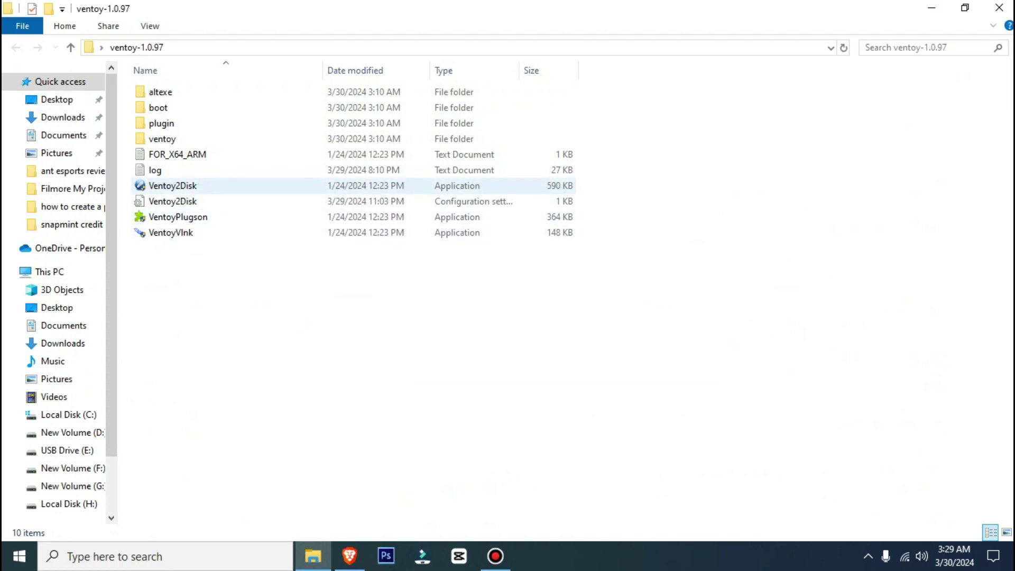
left_click(173, 185)
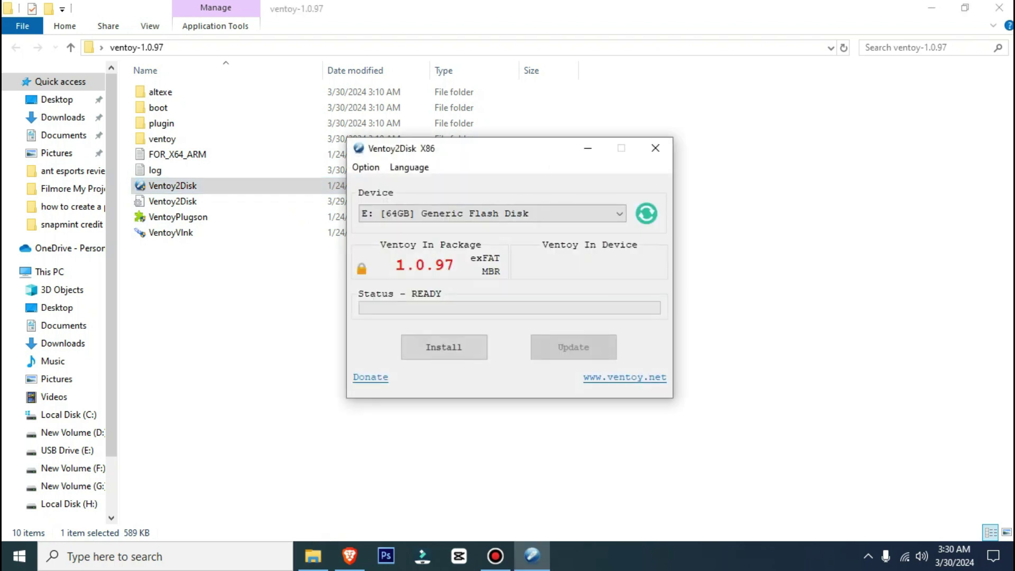
left_click_drag(497, 149, 459, 116)
left_click(454, 182)
key("Down")
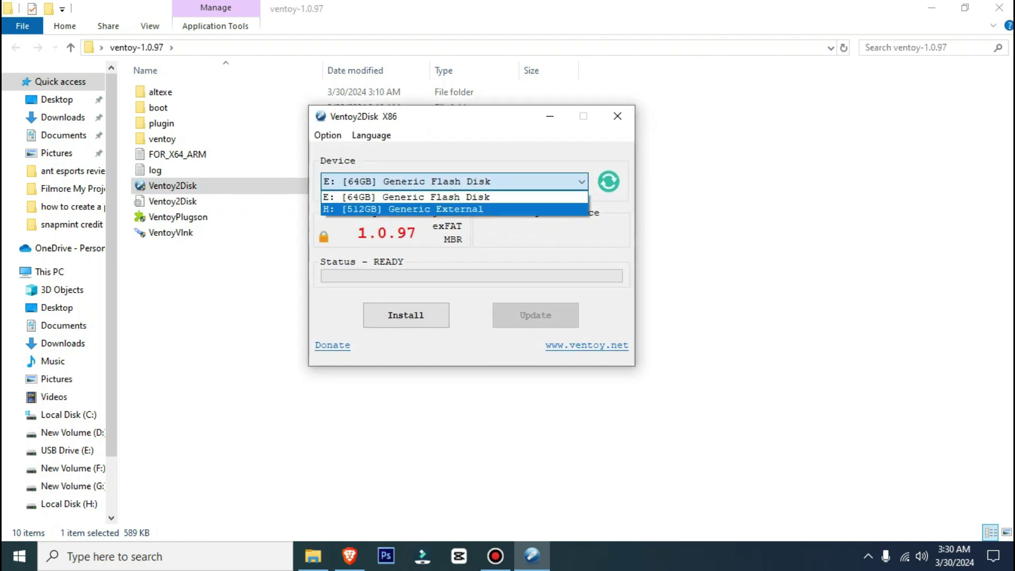
key("Up")
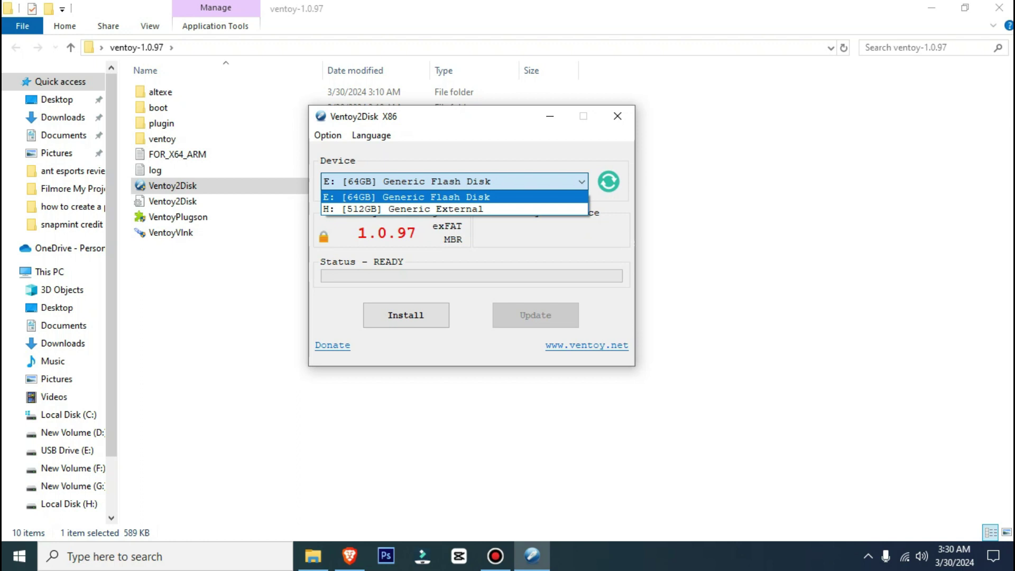
key("Return")
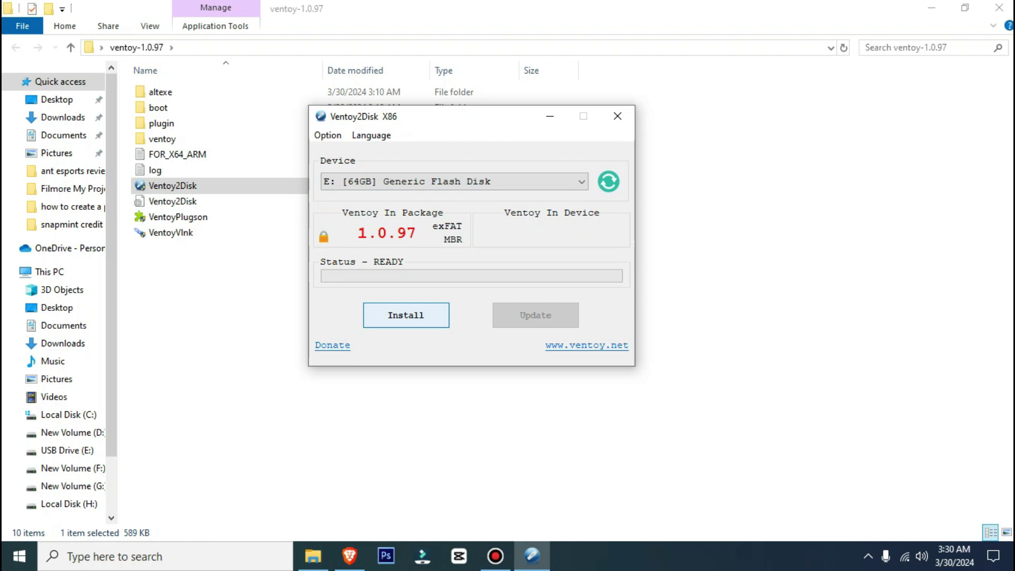
Install Ventoy on the selected flash disk, agreeing to both format warnings and dismissing the completion message
key("Return")
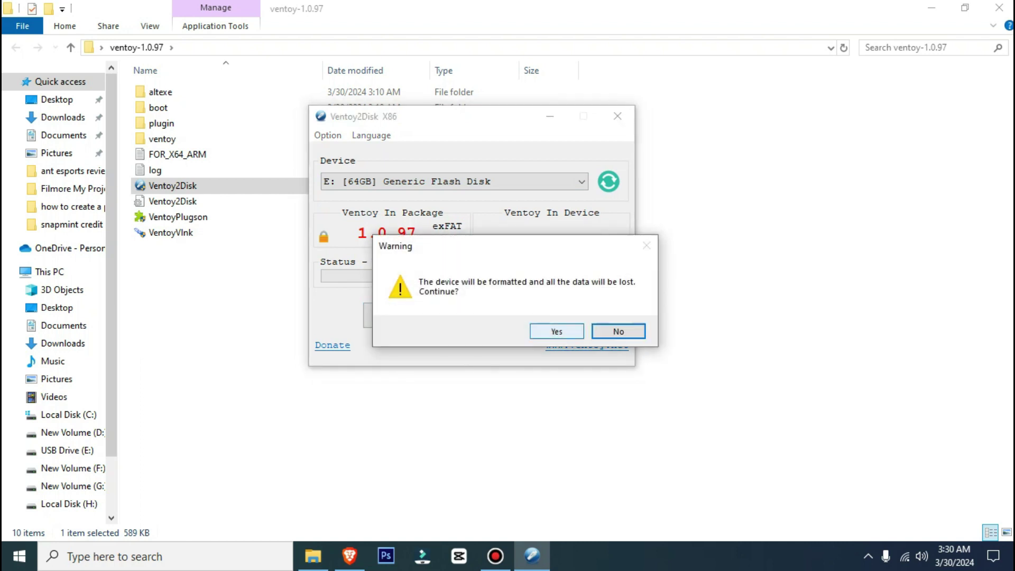
left_click(556, 330)
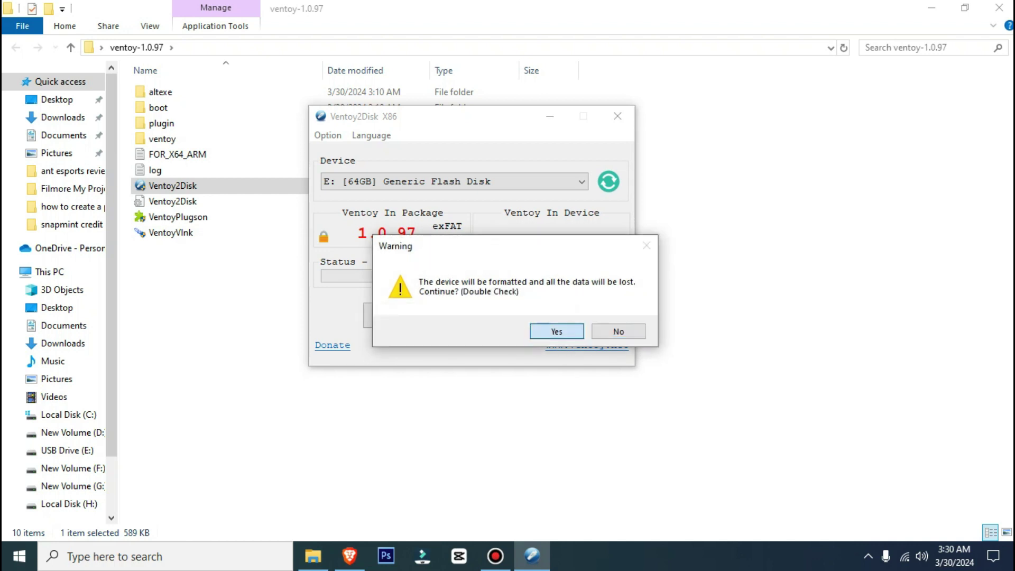
key("Left")
key("Return")
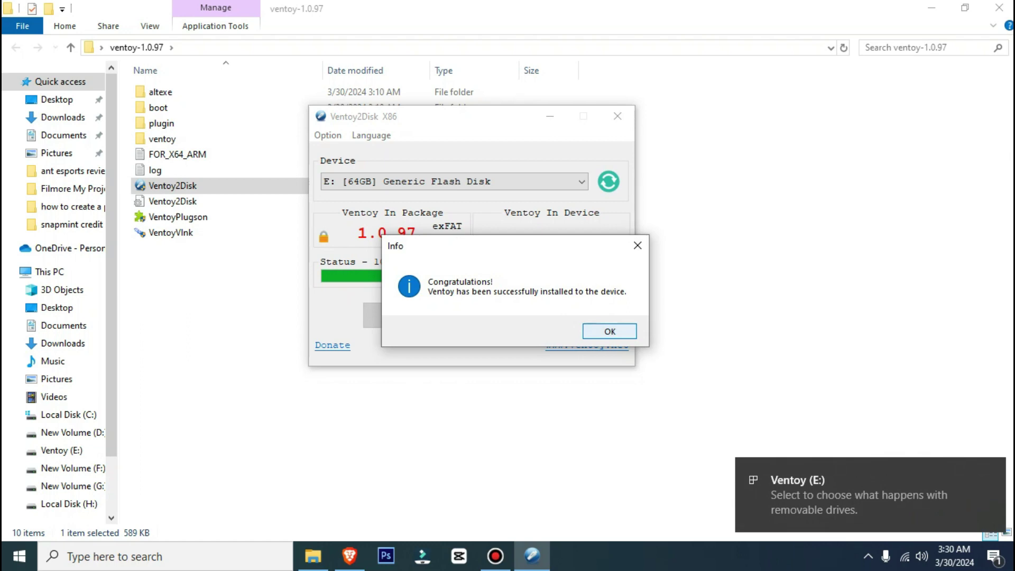
key("Return")
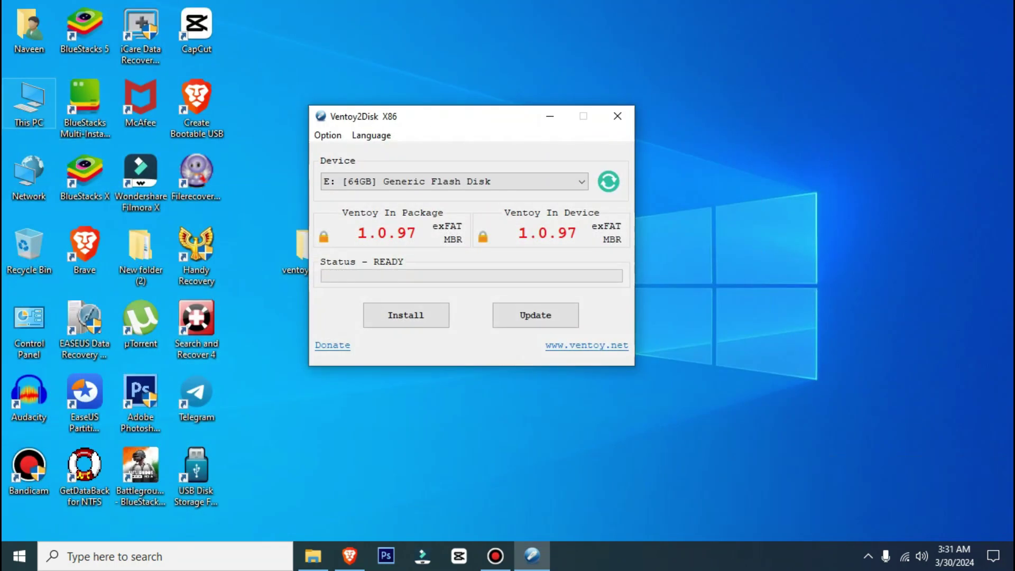
Check the contents of the Ventoy (E:) drive from This PC and close the window
key("super+e")
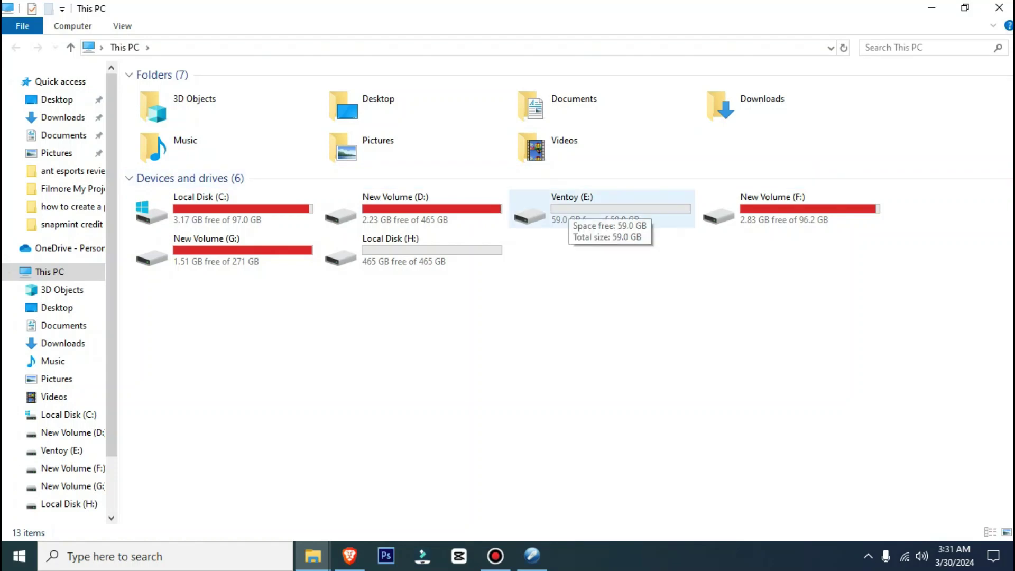
double_click(566, 211)
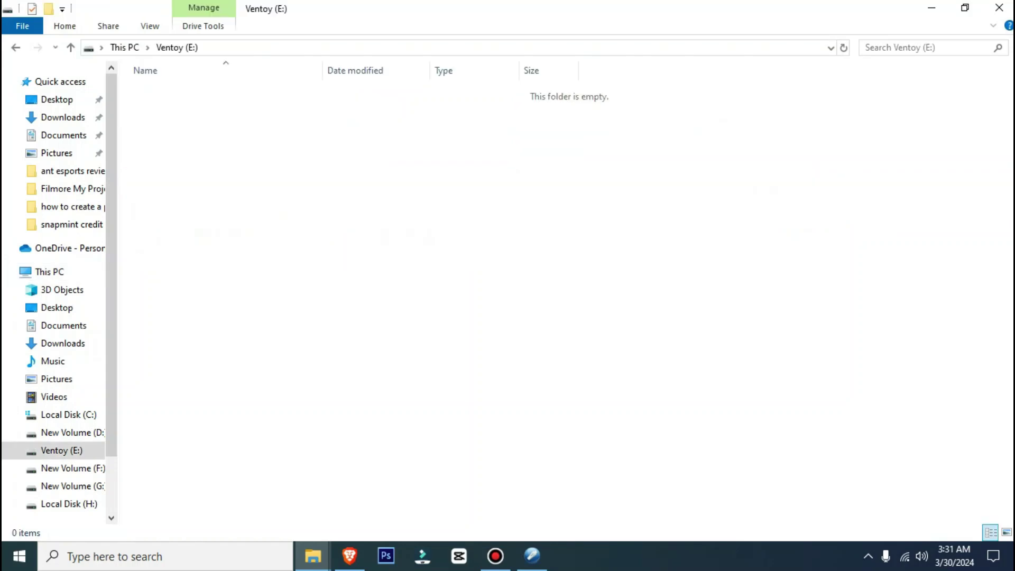
key("alt+Left")
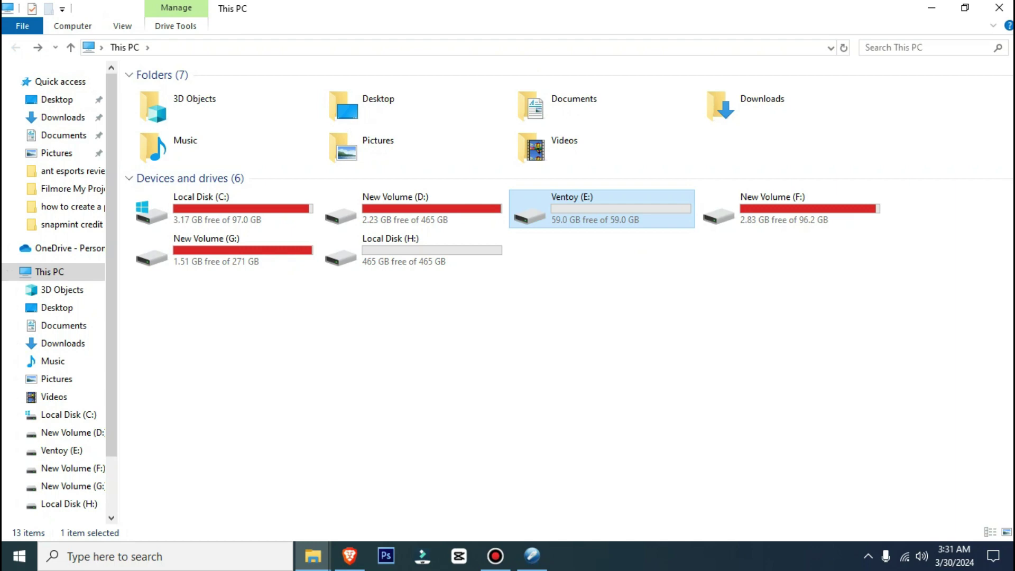
left_click(998, 8)
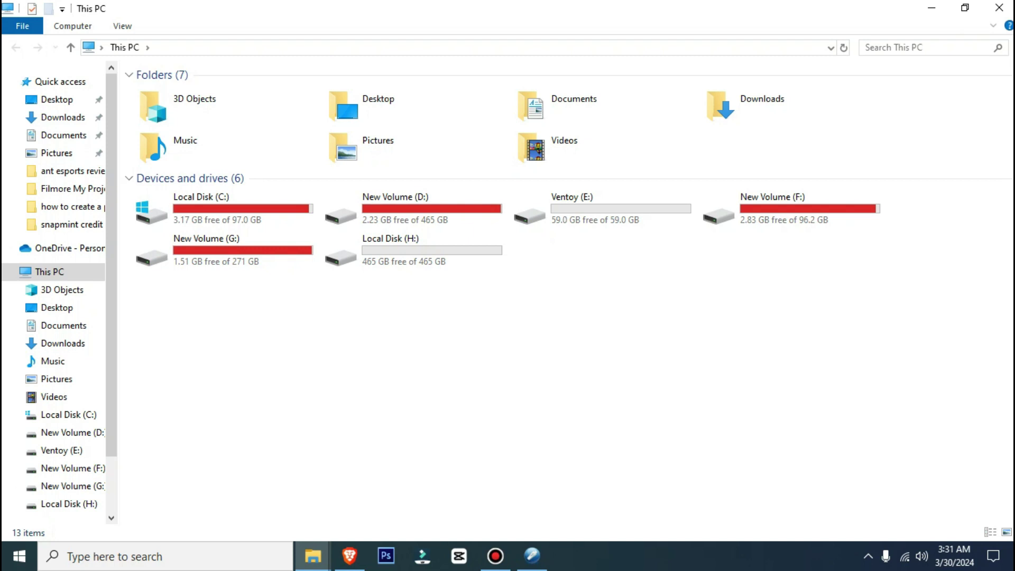
Open the software folder inside the data folder on New Volume (G:)
double_click(223, 251)
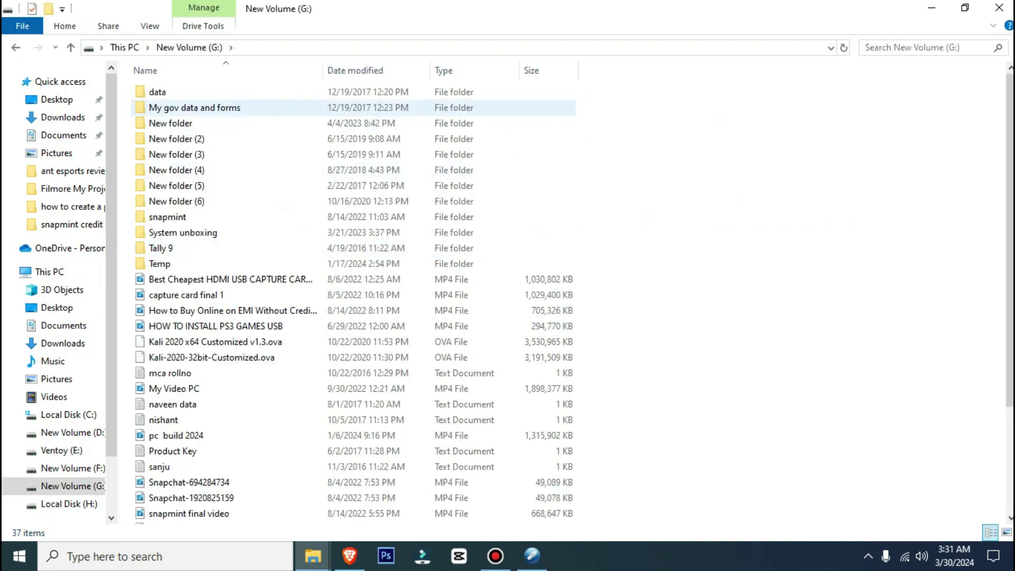
left_click(224, 92)
double_click(223, 92)
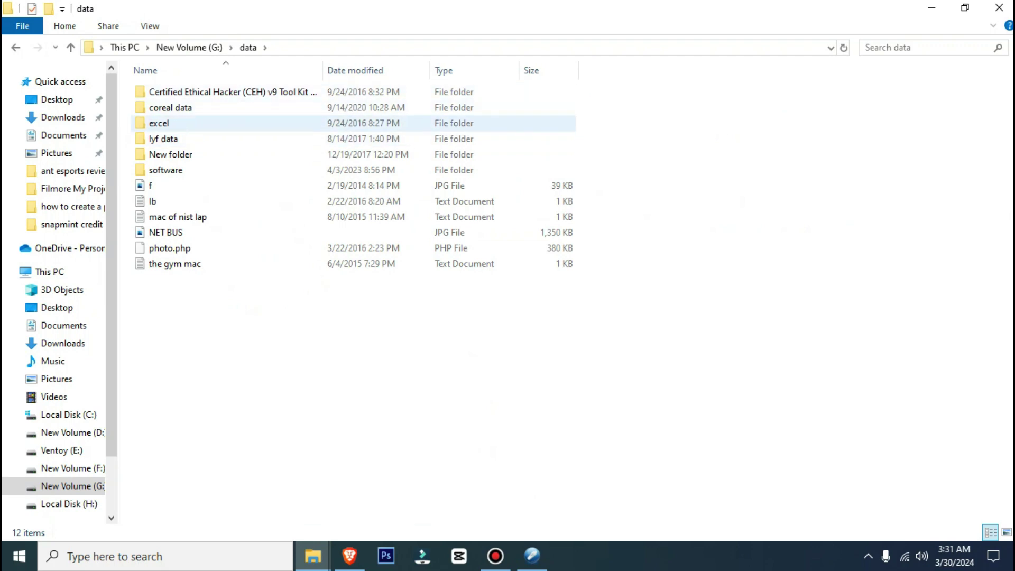
double_click(165, 170)
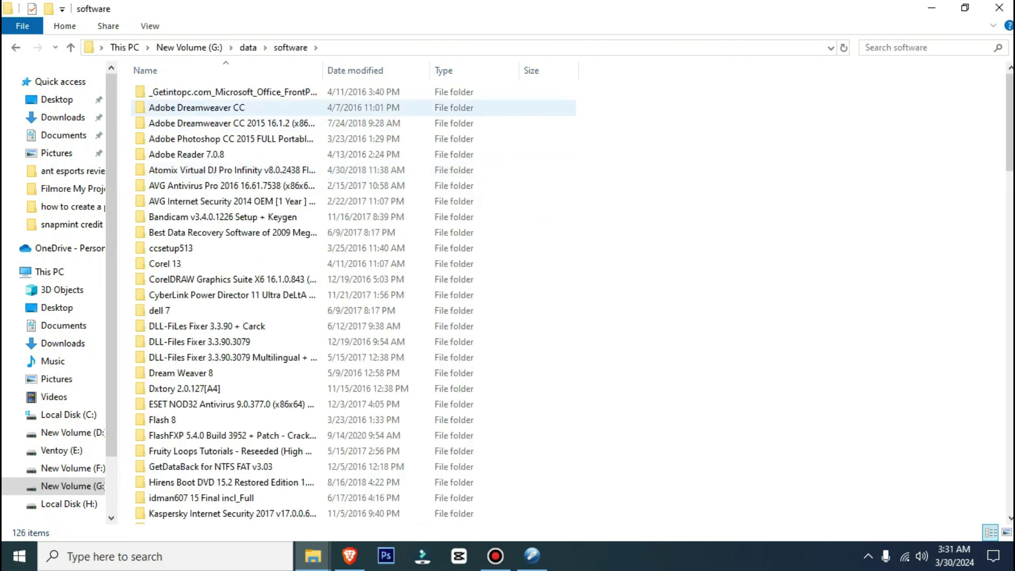
Send the Windows.7.SP1.ENG.x86-x64.ACTiVATED disc image from the W7.SP1.x86x64 folder to the Ventoy (E:) drive
scroll(222, 233, "down", 20)
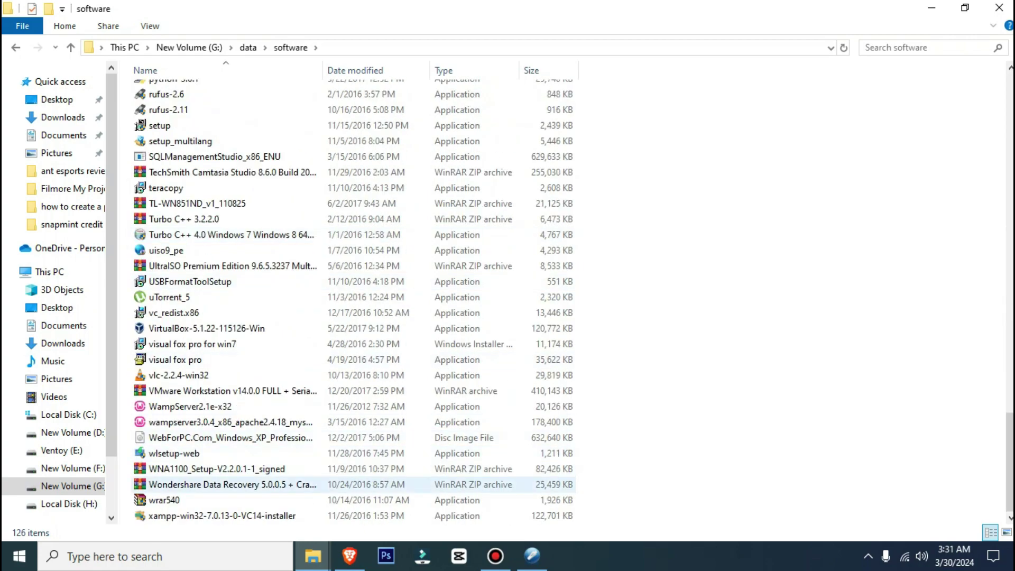
scroll(222, 478, "up", 4)
scroll(222, 477, "up", 8)
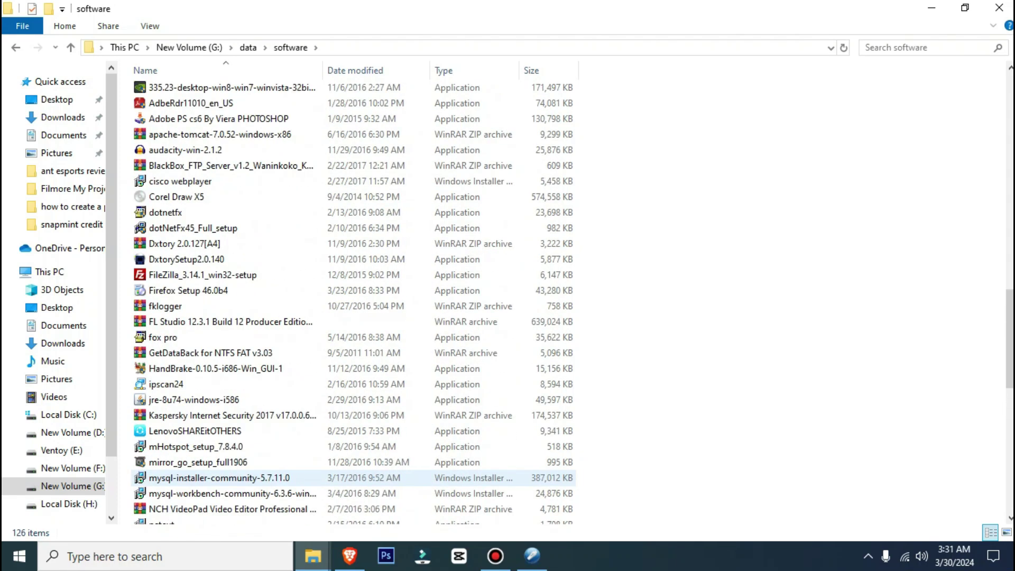
scroll(222, 478, "up", 4)
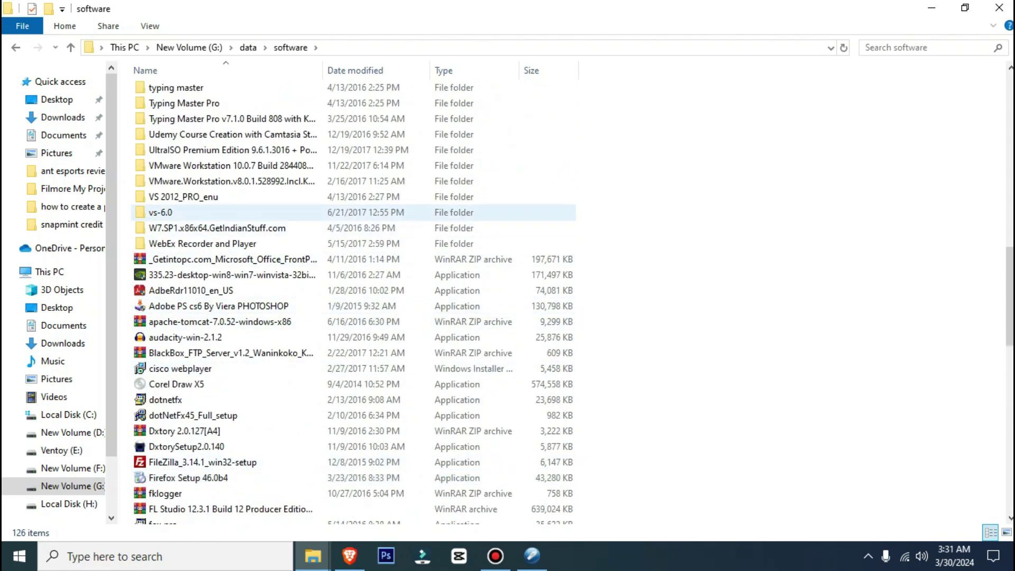
double_click(216, 228)
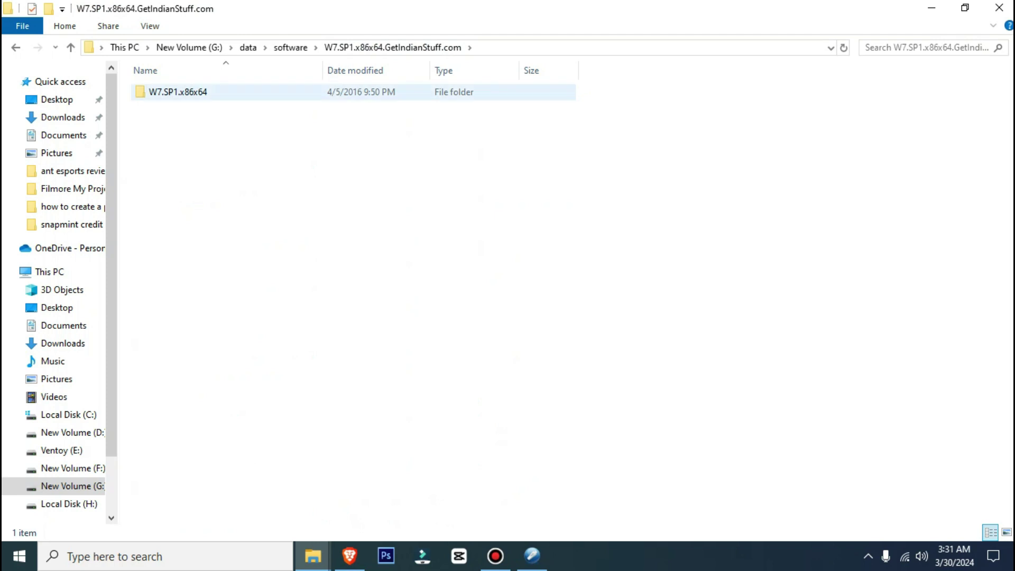
double_click(178, 92)
left_click(178, 153)
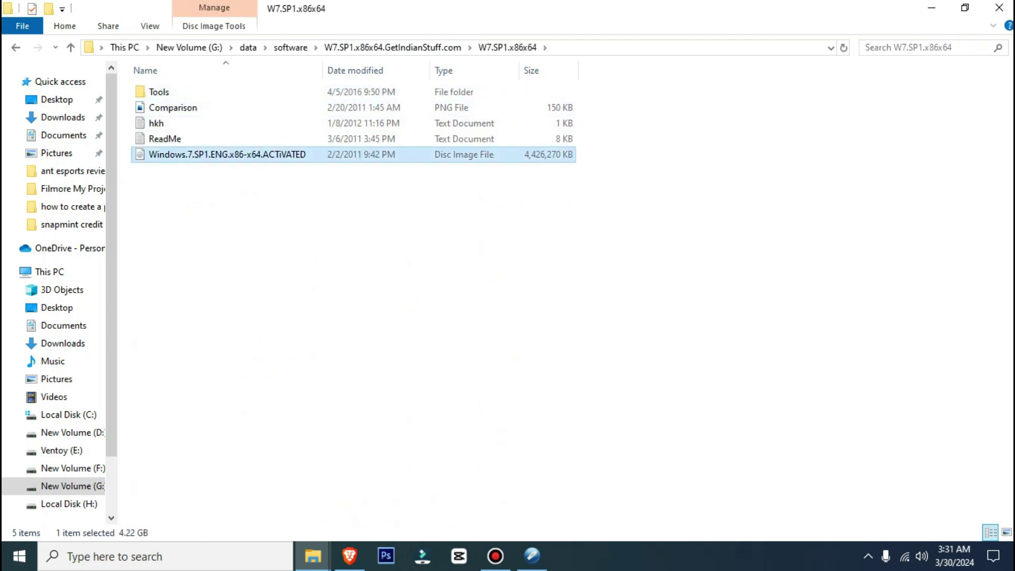
right_click(178, 154)
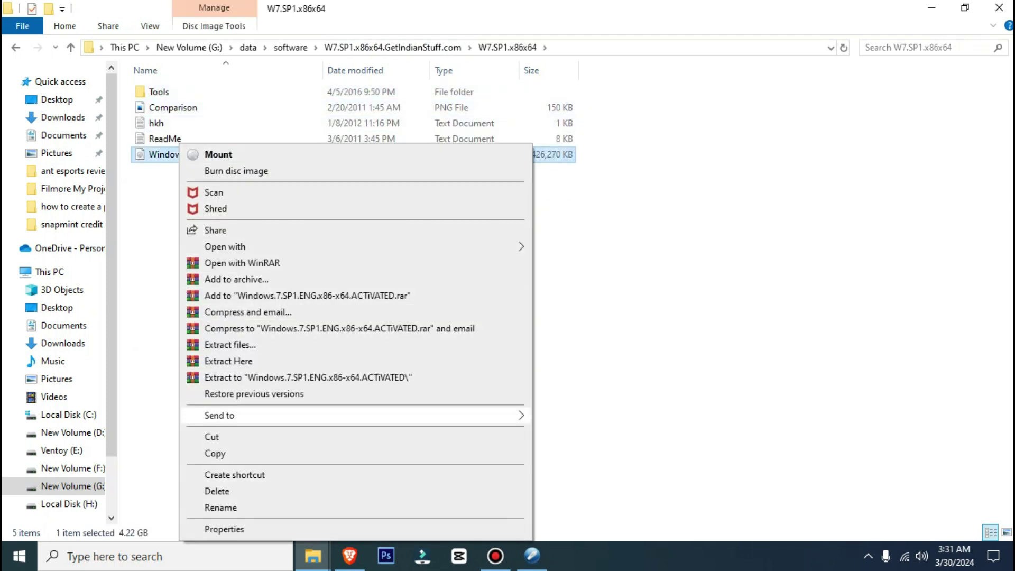
mouse_move(370, 415)
left_click(575, 514)
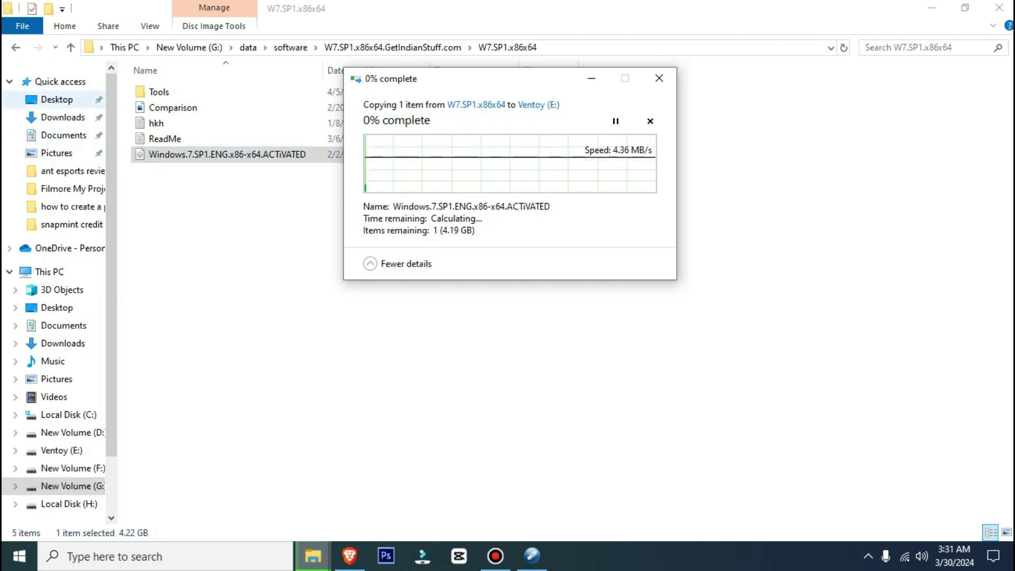
Return to the software folder and look through it for other bootable disc images, including the Windows XP Professional one
left_click(15, 47)
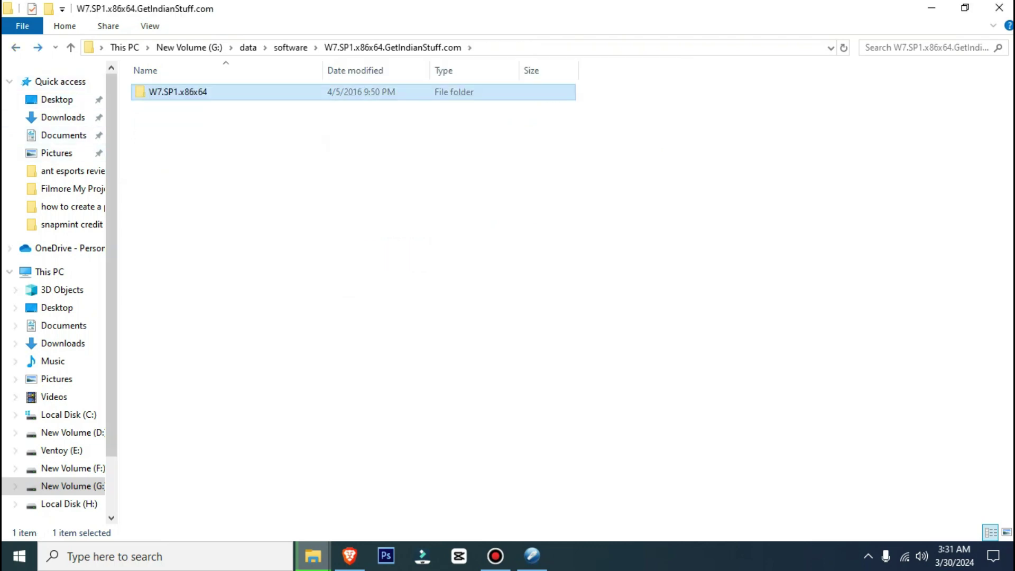
key("alt+Left")
scroll(227, 328, "down", 12)
scroll(227, 328, "down", 10)
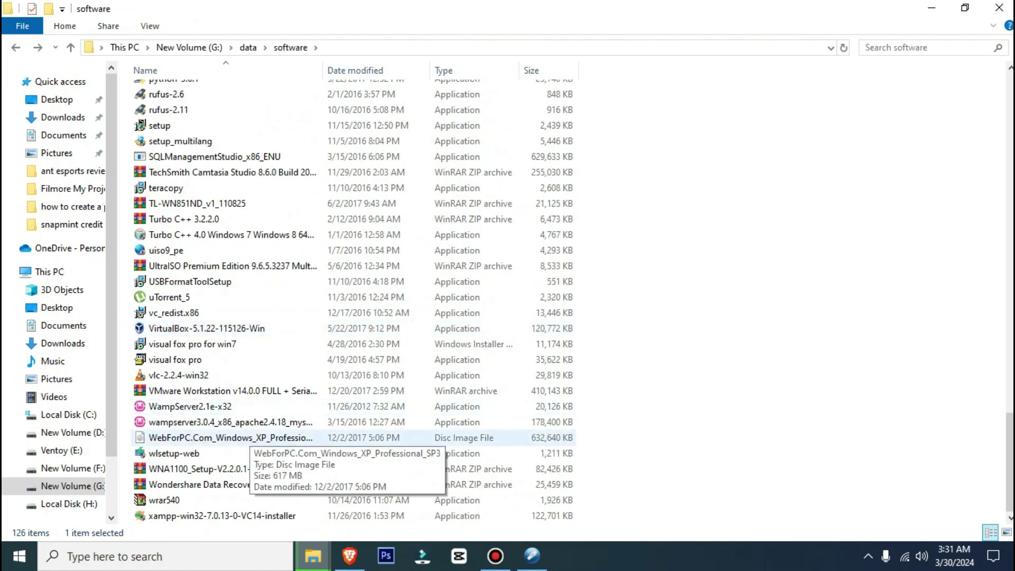
left_click(317, 438)
scroll(318, 415, "up", 3)
scroll(317, 415, "up", 3)
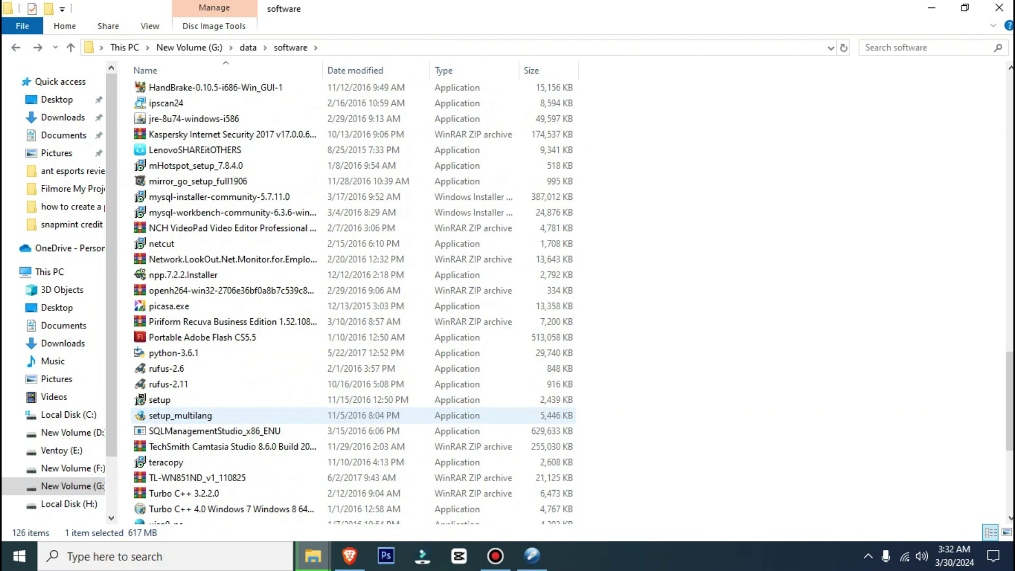
scroll(317, 415, "up", 11)
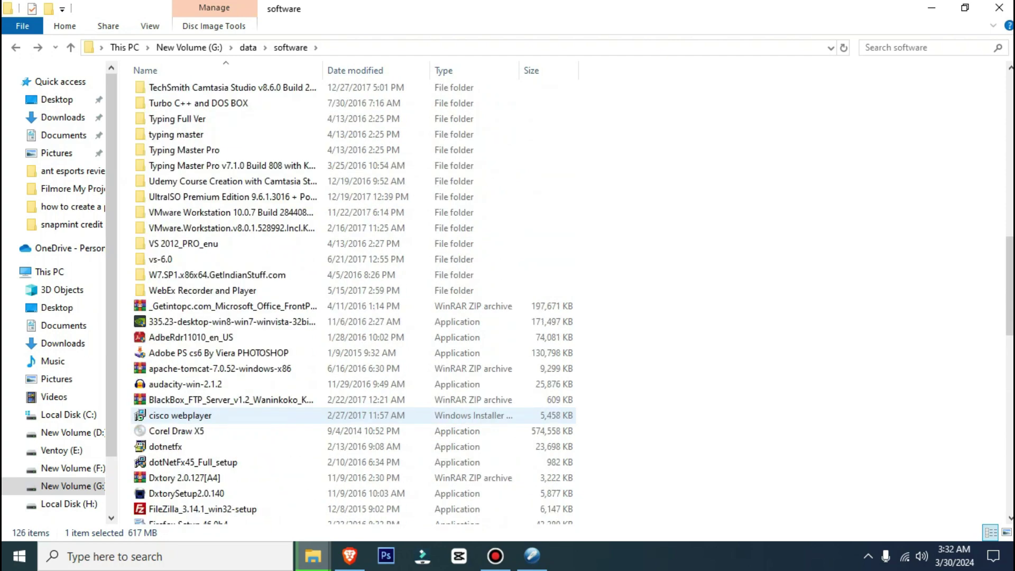
scroll(317, 415, "up", 5)
scroll(317, 264, "up", 2)
scroll(317, 235, "up", 2)
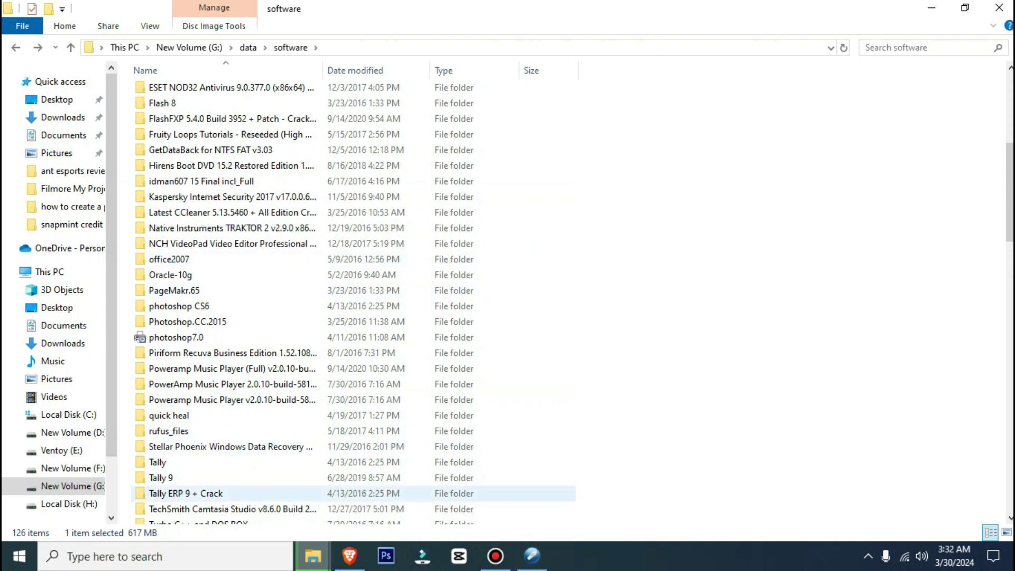
Switch to Brave and examine the supported Windows versions in the Tested ISO list on the Ventoy website
mouse_move(349, 555)
mouse_move(349, 495)
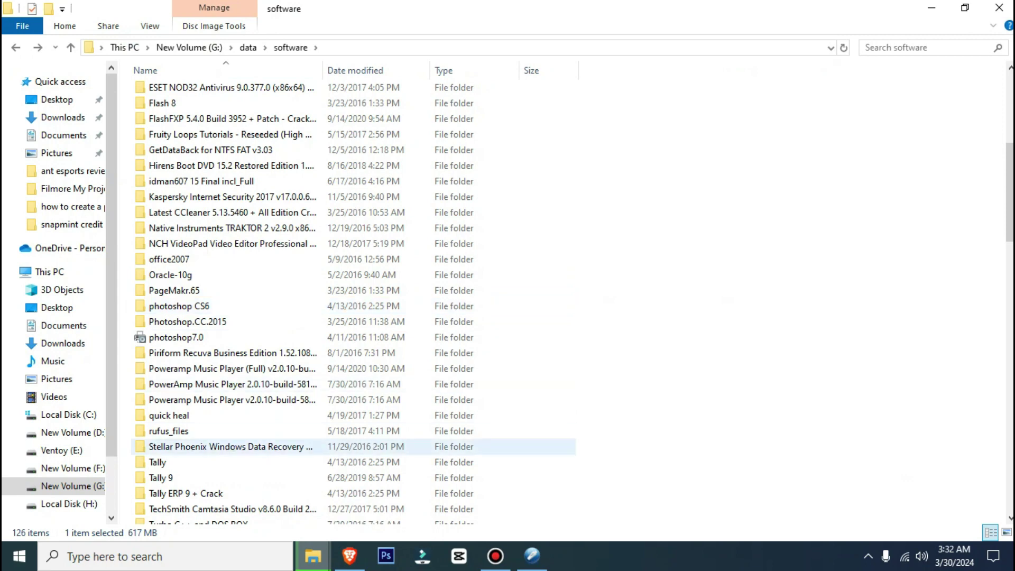
left_click(349, 555)
scroll(503, 312, "up", 2)
left_click(520, 193)
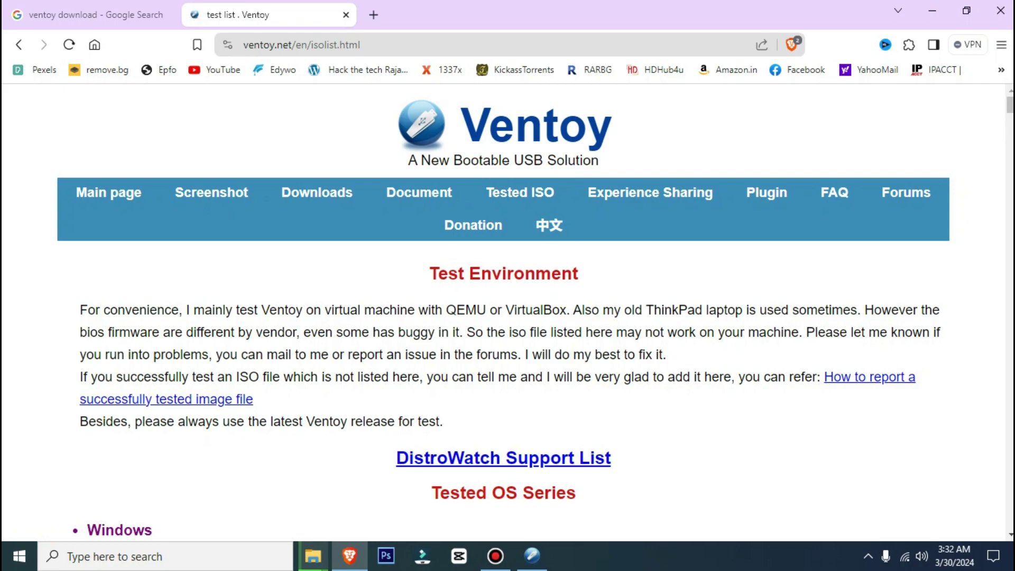
scroll(503, 309, "down", 7)
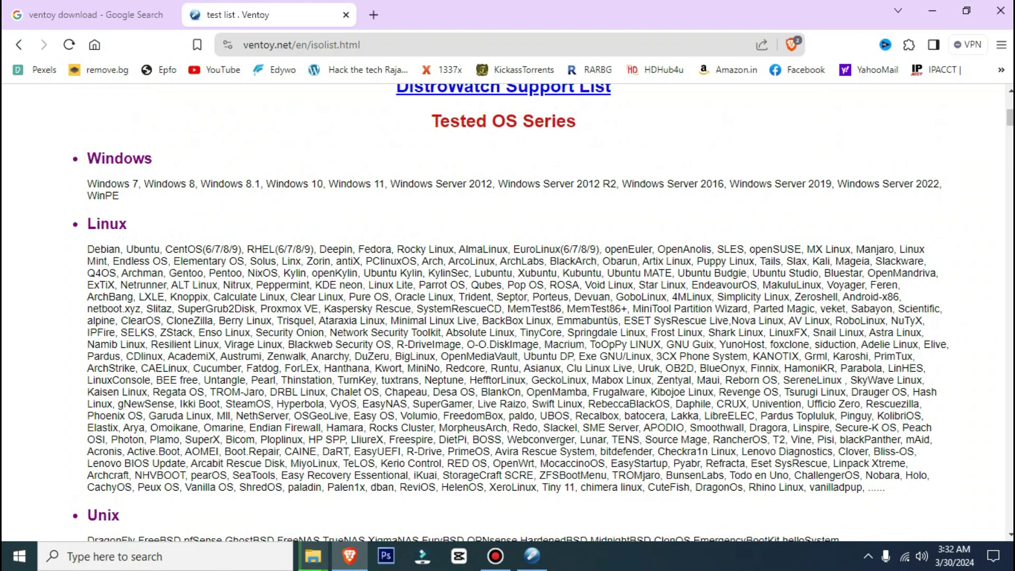
triple_click(515, 184)
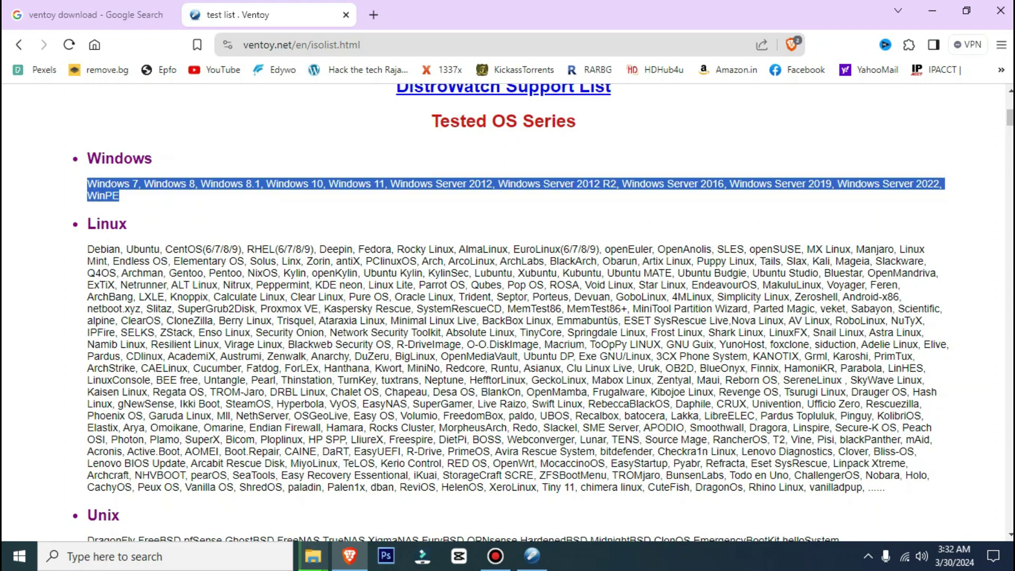
Switch back to File Explorer, check the copy progress, and inspect the hbcd-15.2-Restored-V1.1-dvd-proteus and Windows 7 disc images on Ventoy (E:)
left_click(313, 556)
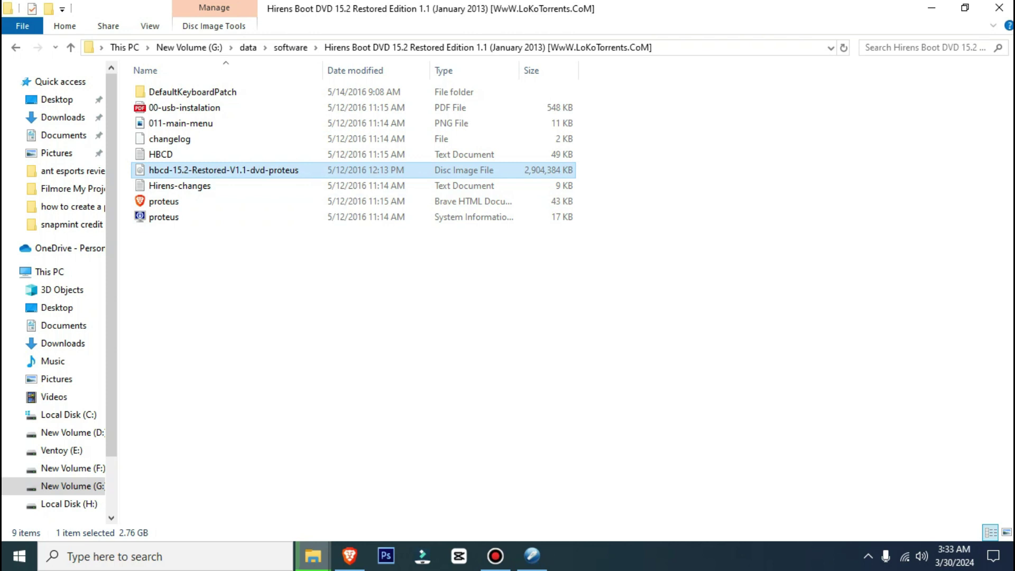
left_click(312, 555)
left_click(476, 492)
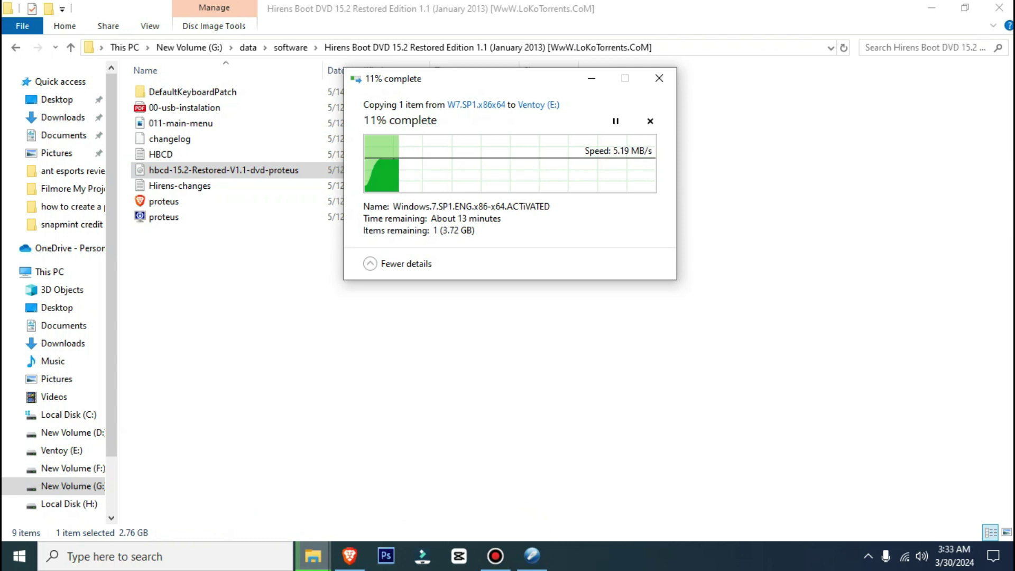
left_click_drag(476, 78, 532, 119)
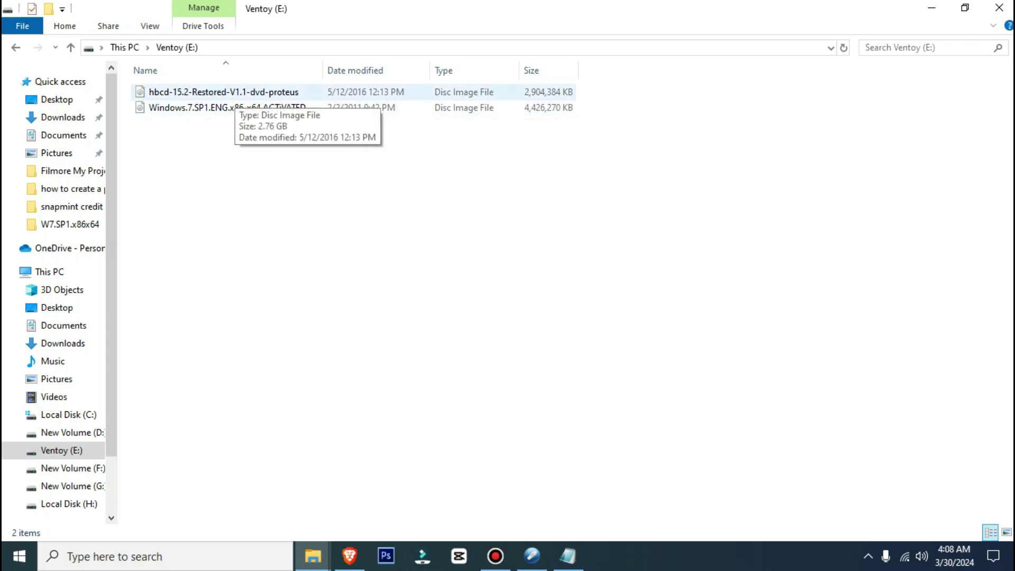
left_click(235, 92)
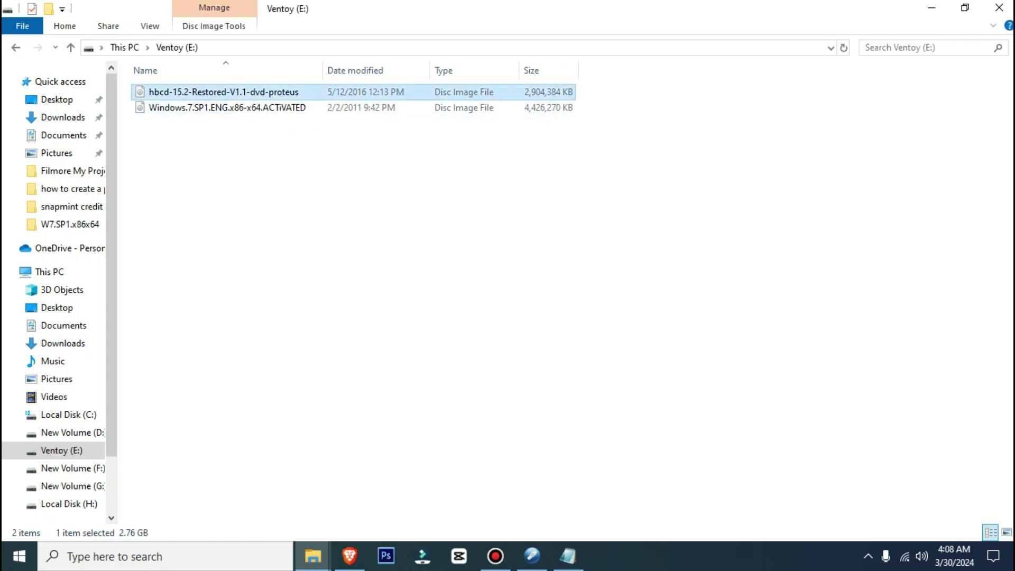
left_click(226, 108)
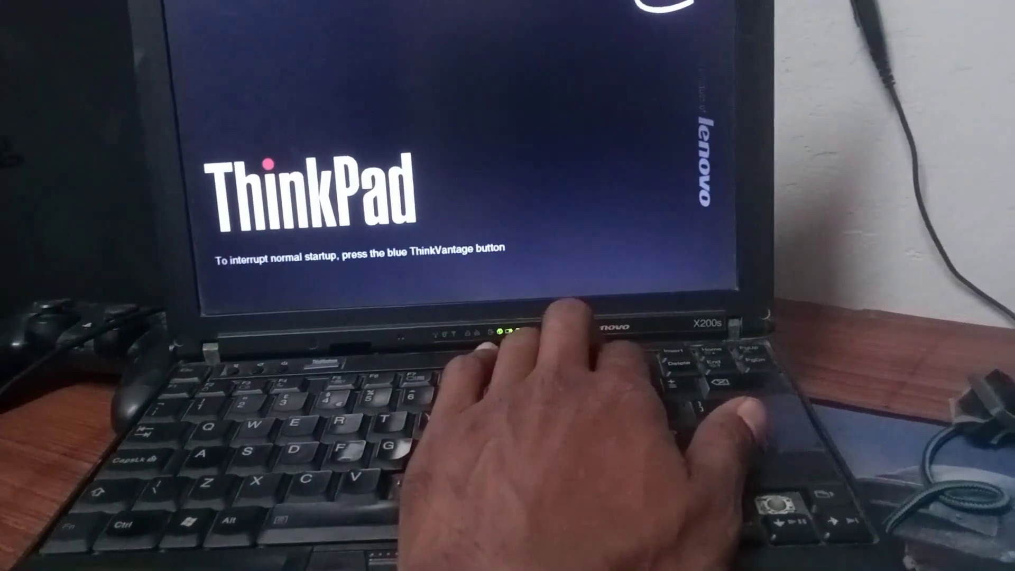
key("F12")
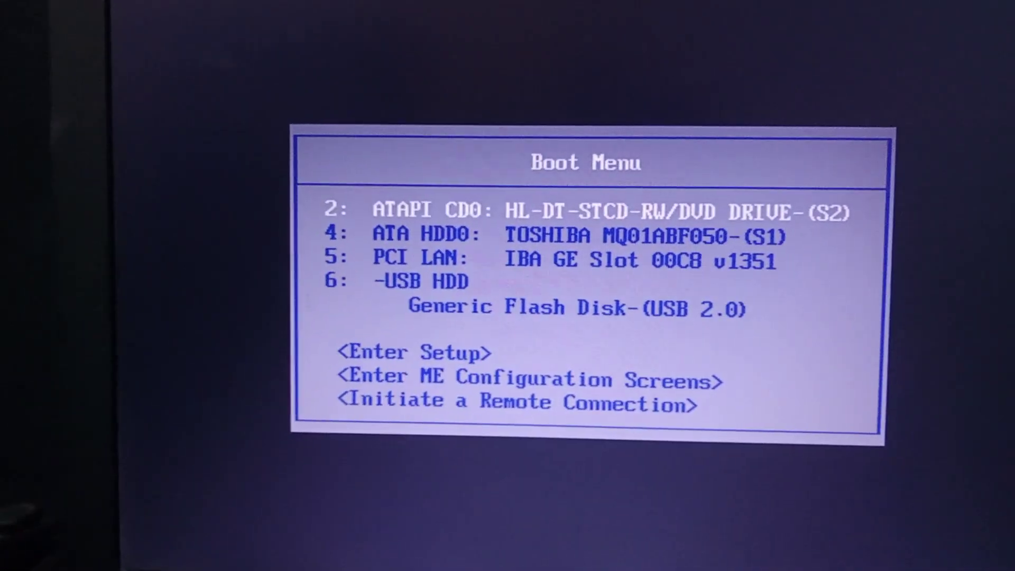
key("Down")
key("Down")
key("Down")
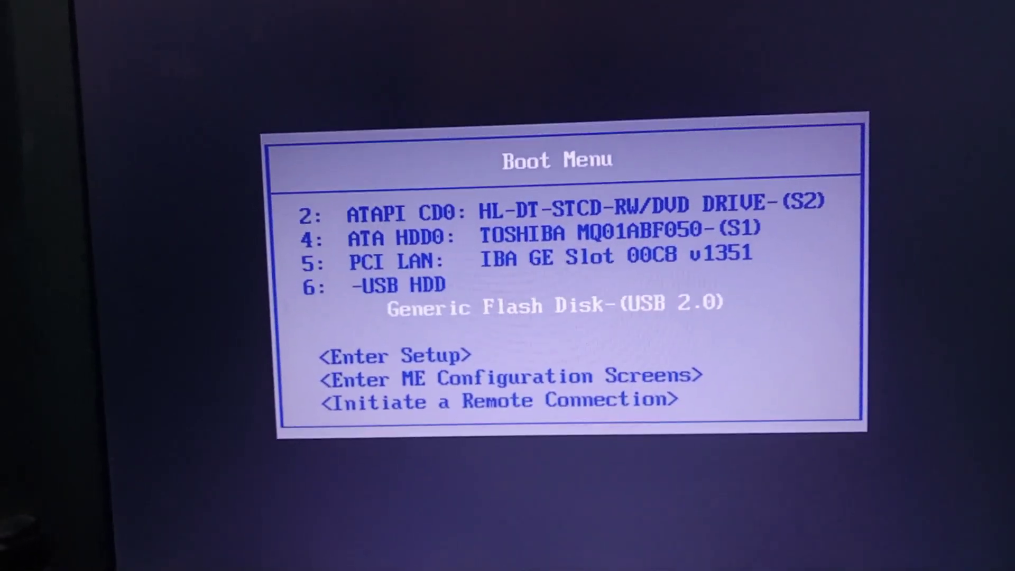
key("Return")
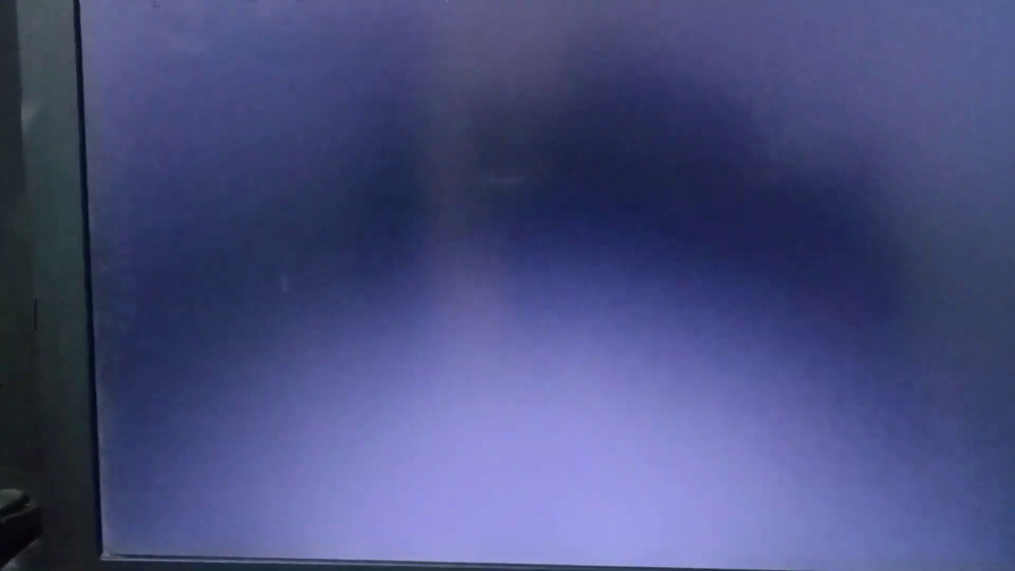